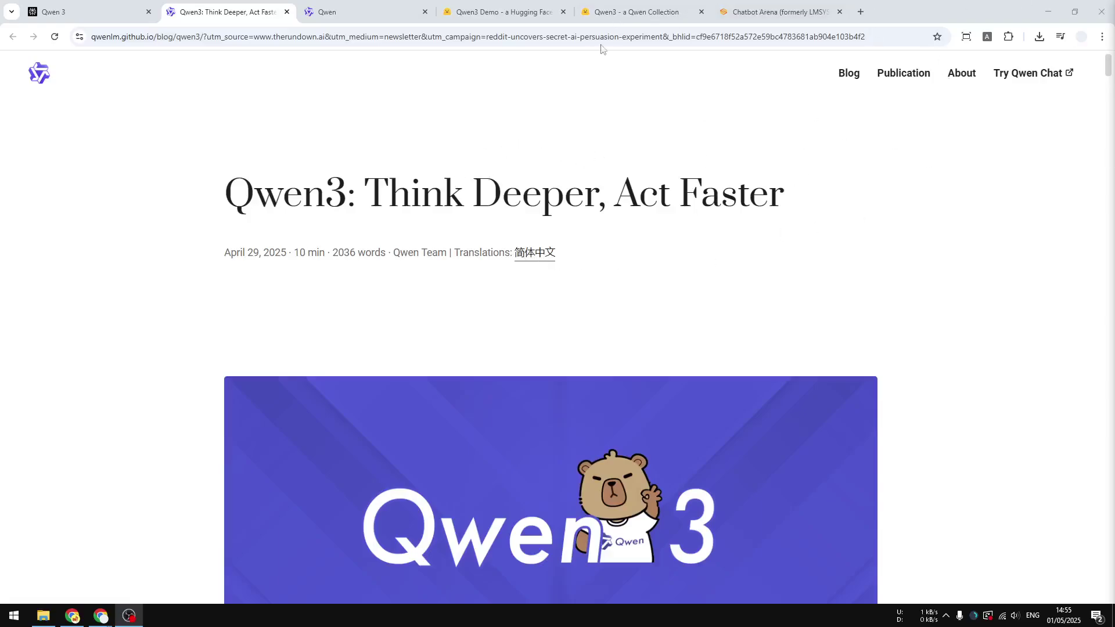
Step: Highlight 'Qwen3' in the post title and scroll down past the banner and resource links
left_click_drag(167, 224, 346, 202)
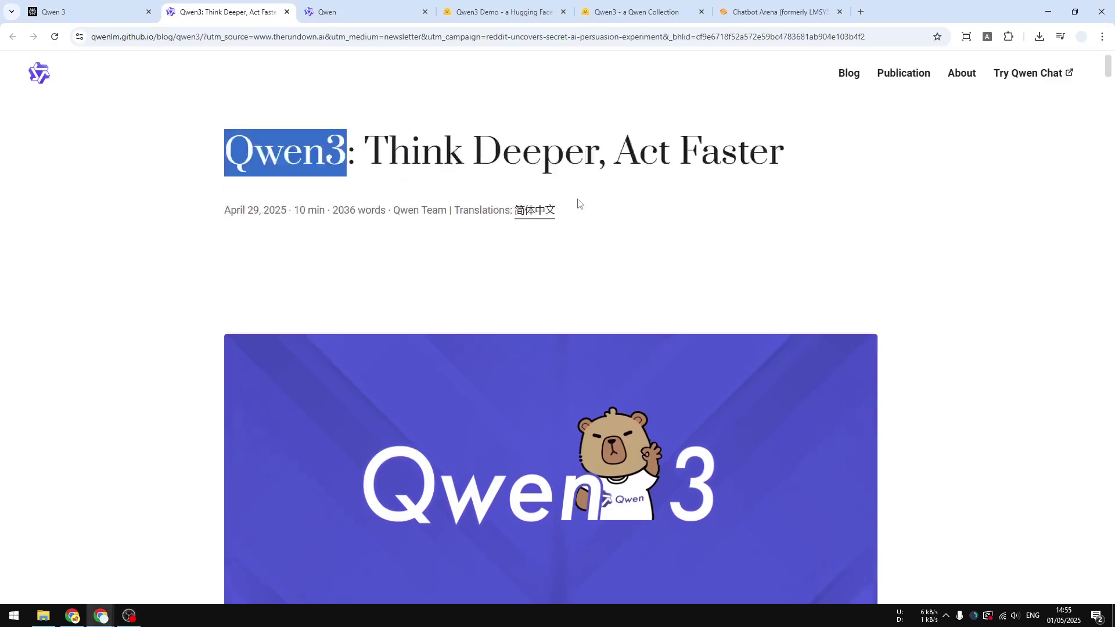
scroll(575, 220, "down", 4)
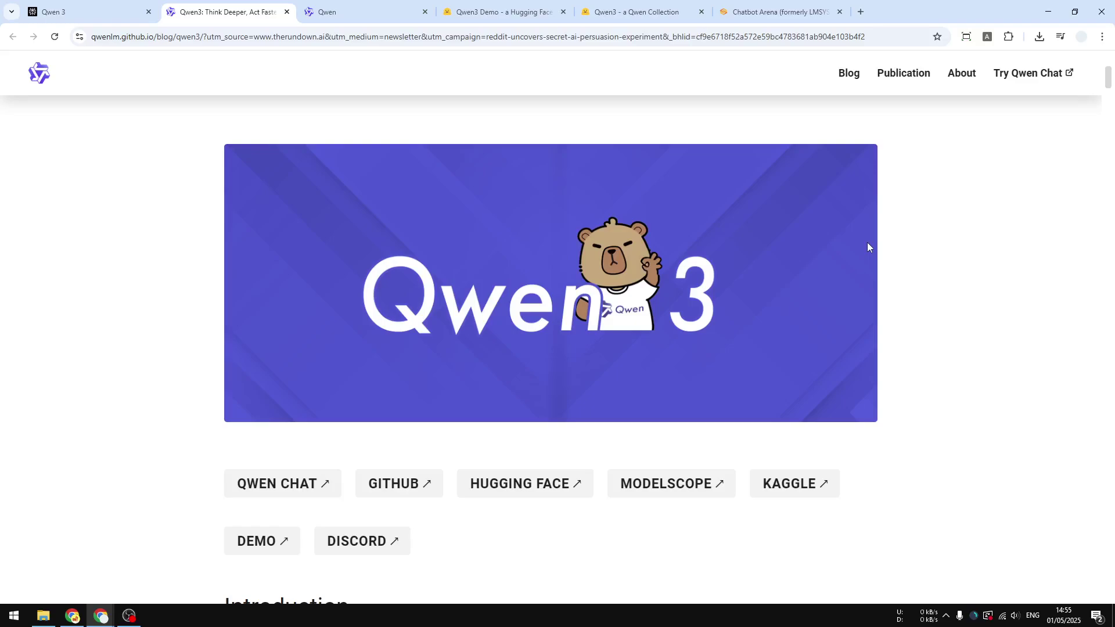
Step: Scroll to the Introduction and highlight '235B', then 'A22B', in Qwen3-235B-A22B
scroll(713, 297, "down", 5)
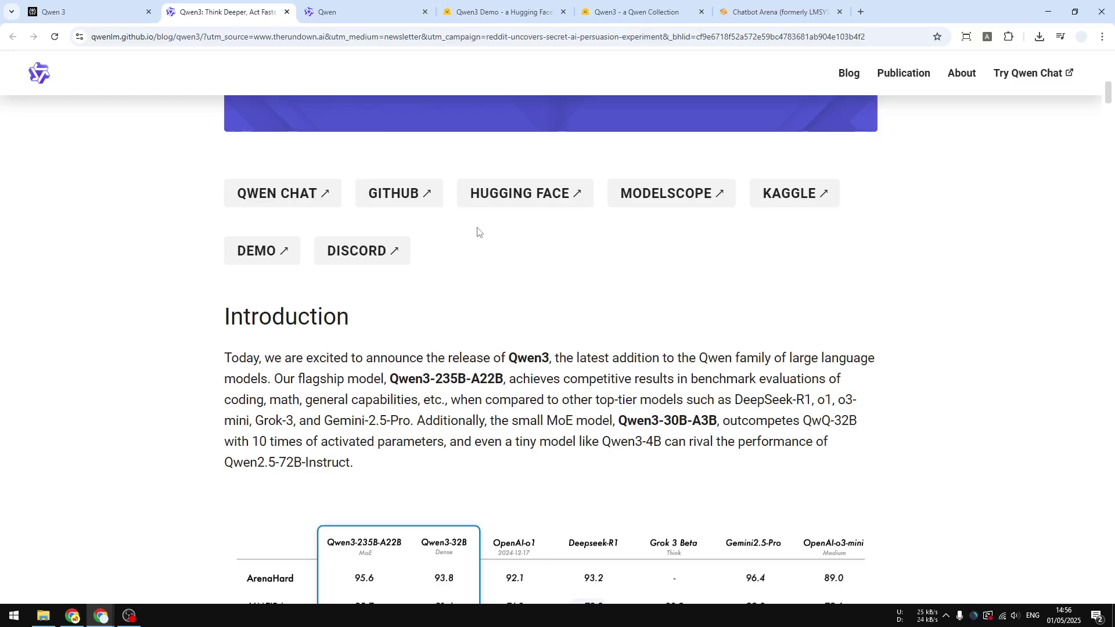
scroll(479, 247, "down", 2)
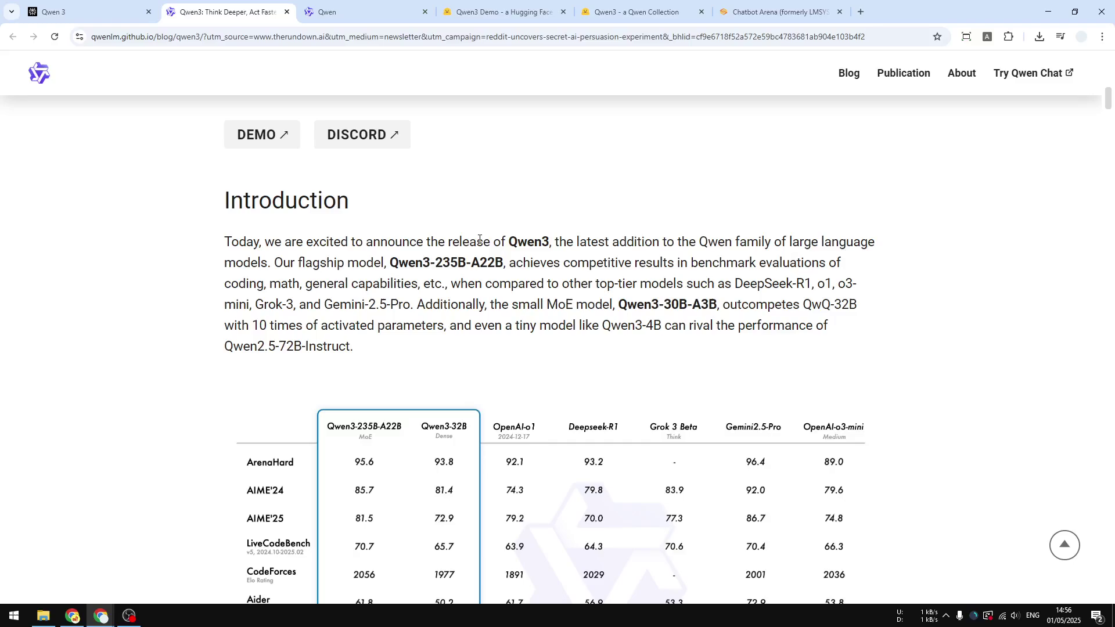
scroll(480, 243, "up", 2)
scroll(473, 276, "down", 1)
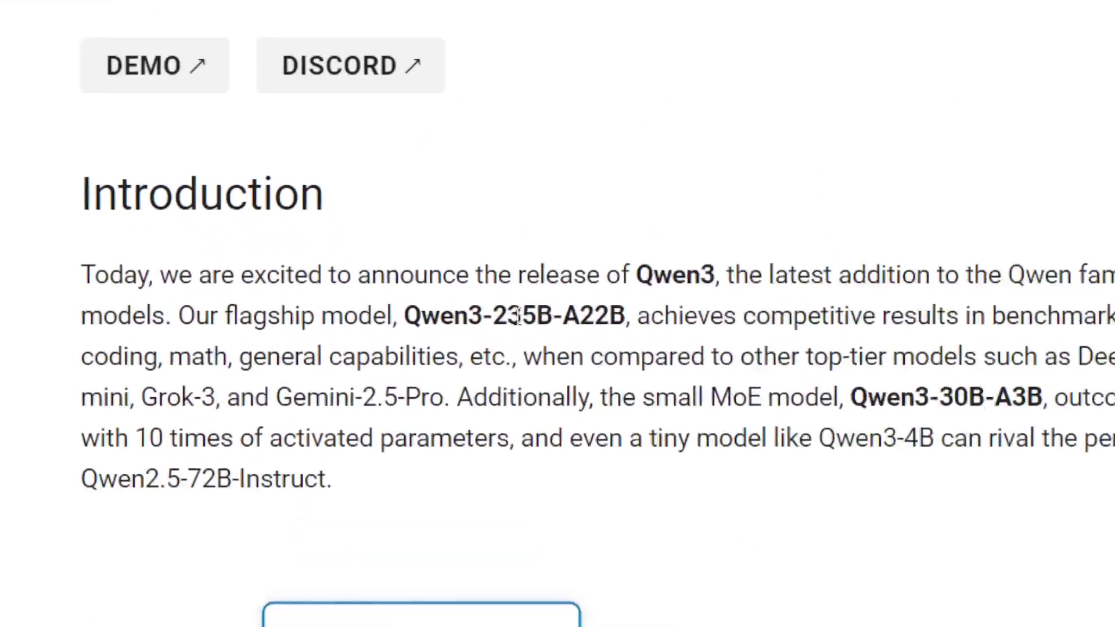
left_click_drag(492, 317, 547, 318)
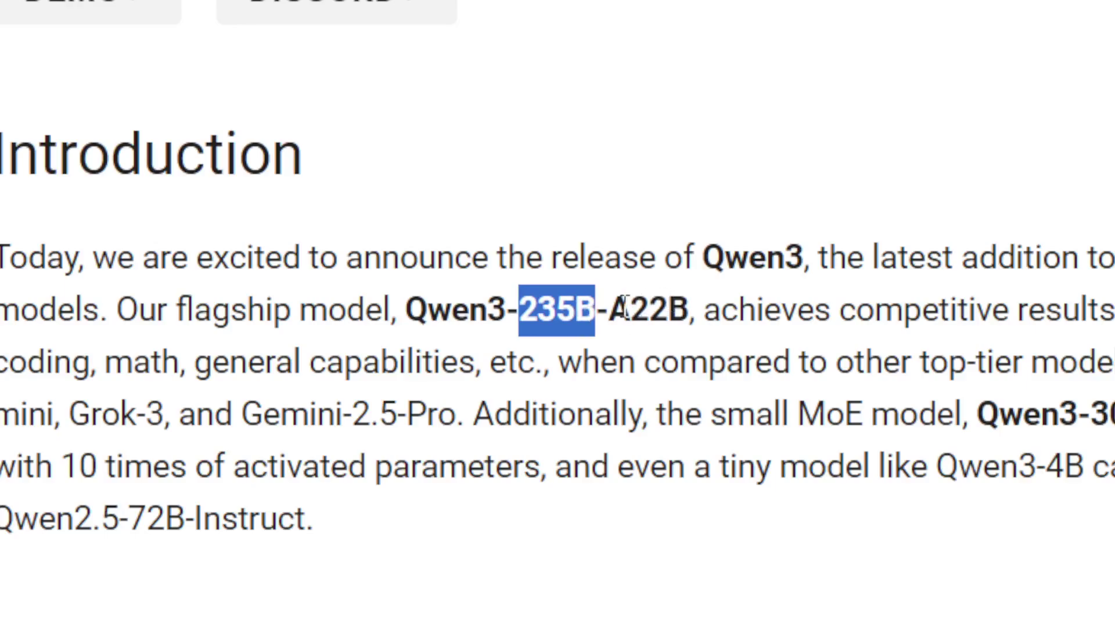
left_click_drag(630, 311, 684, 303)
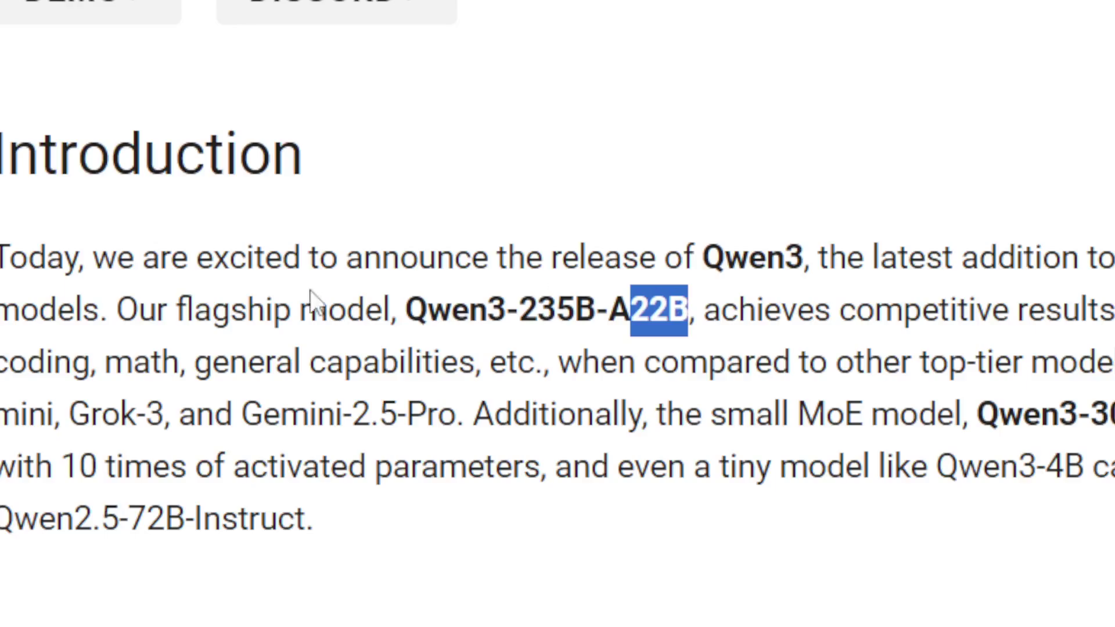
left_click(645, 297)
left_click_drag(609, 305, 688, 304)
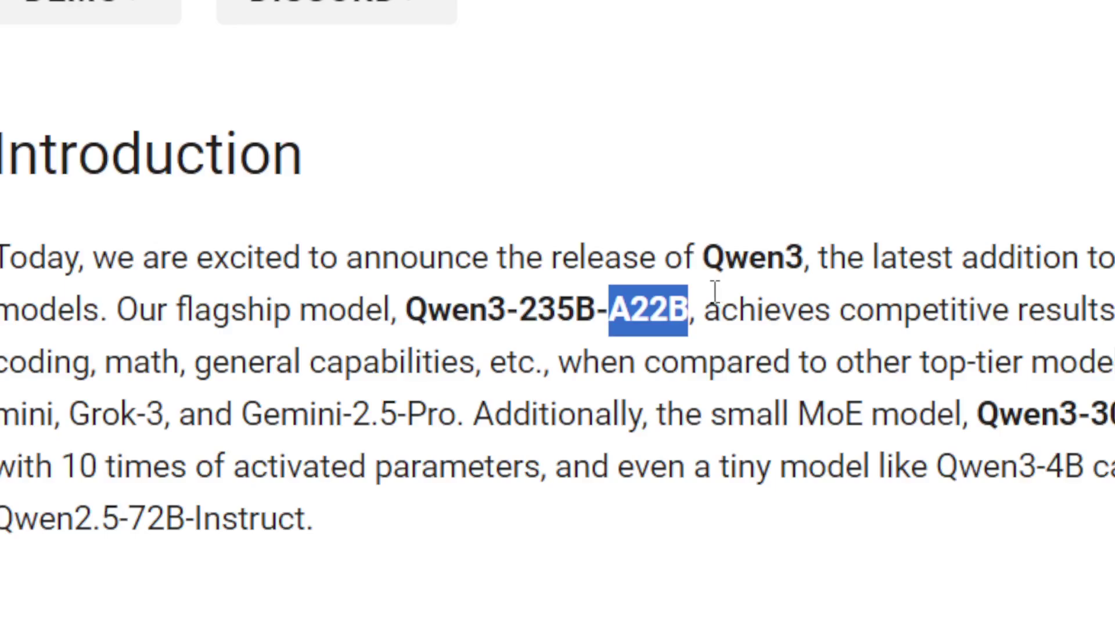
left_click(523, 304)
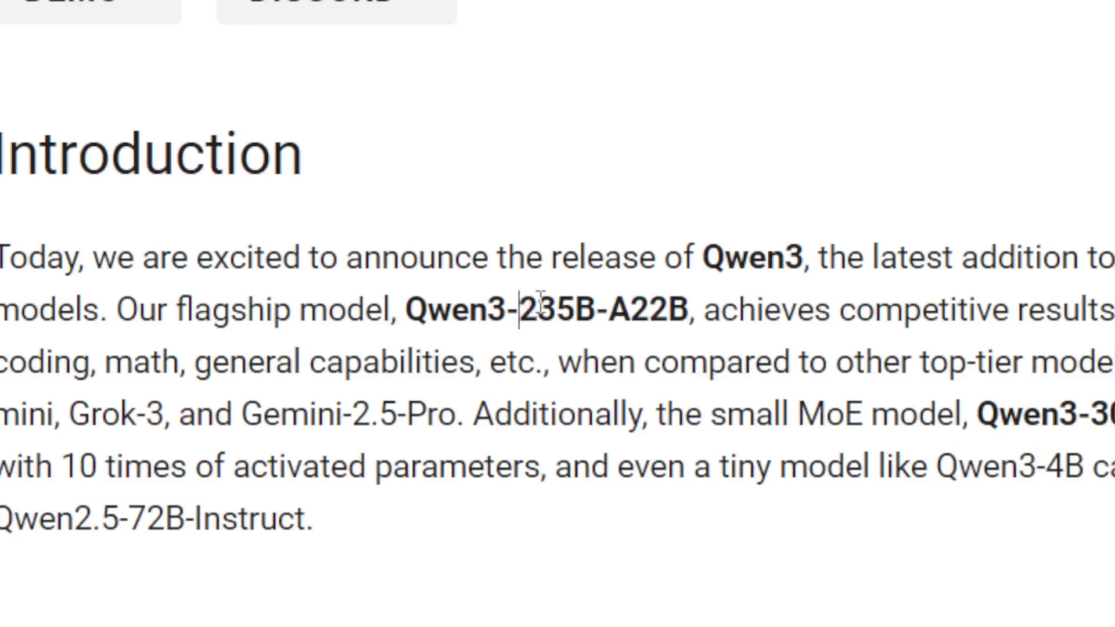
left_click_drag(540, 302, 600, 306)
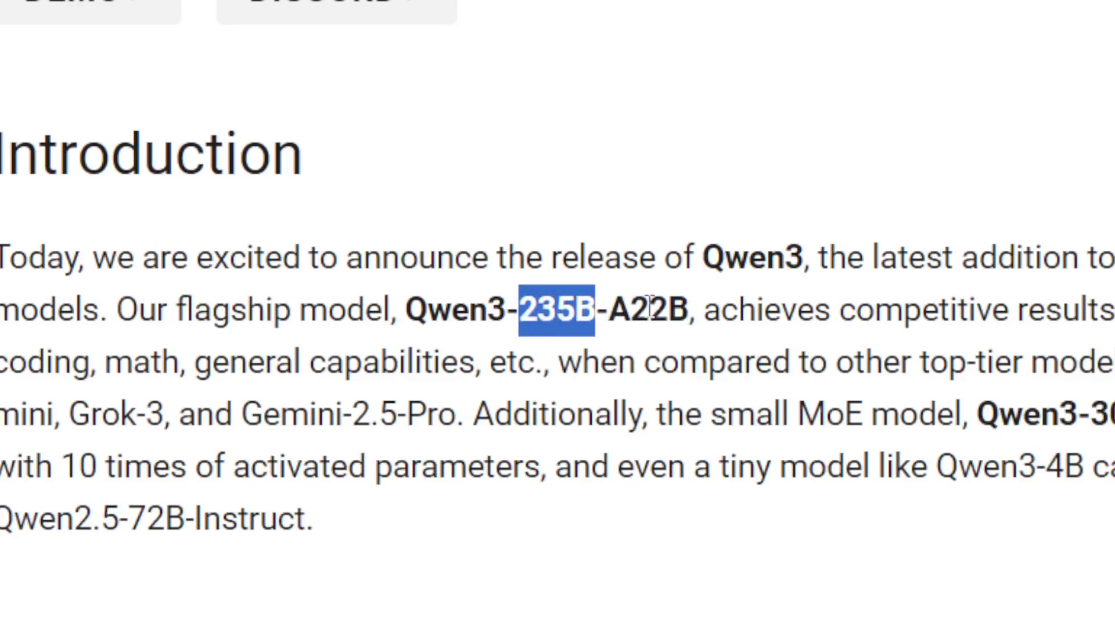
left_click_drag(610, 306, 690, 304)
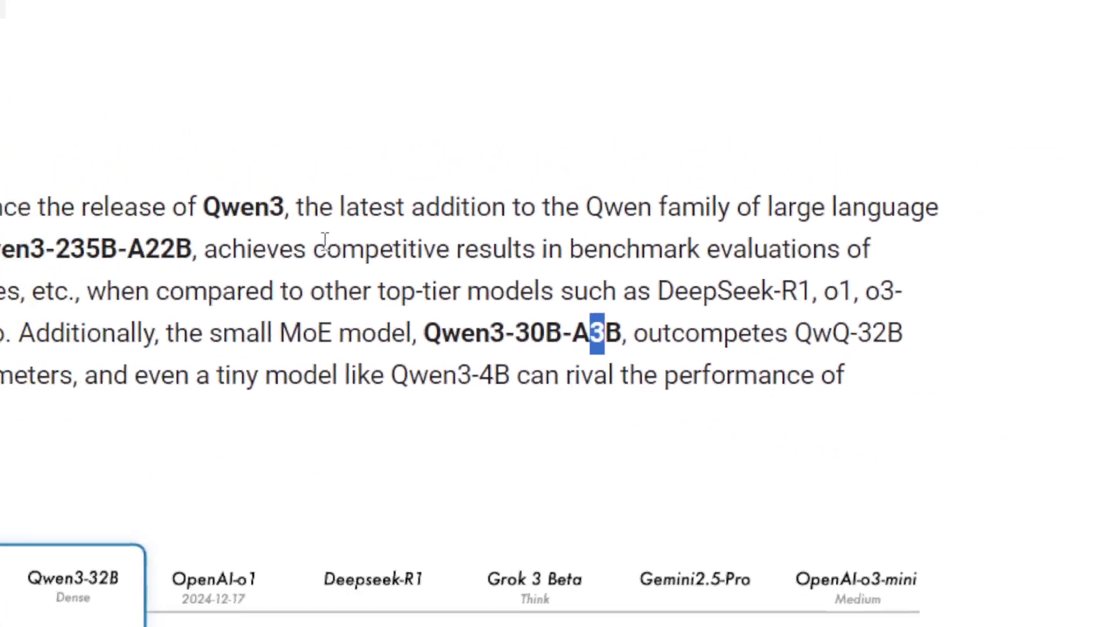
Step: Scroll to the open-weighted models paragraph and highlight 'Qwen3-32B' among the dense models
scroll(488, 317, "down", 15)
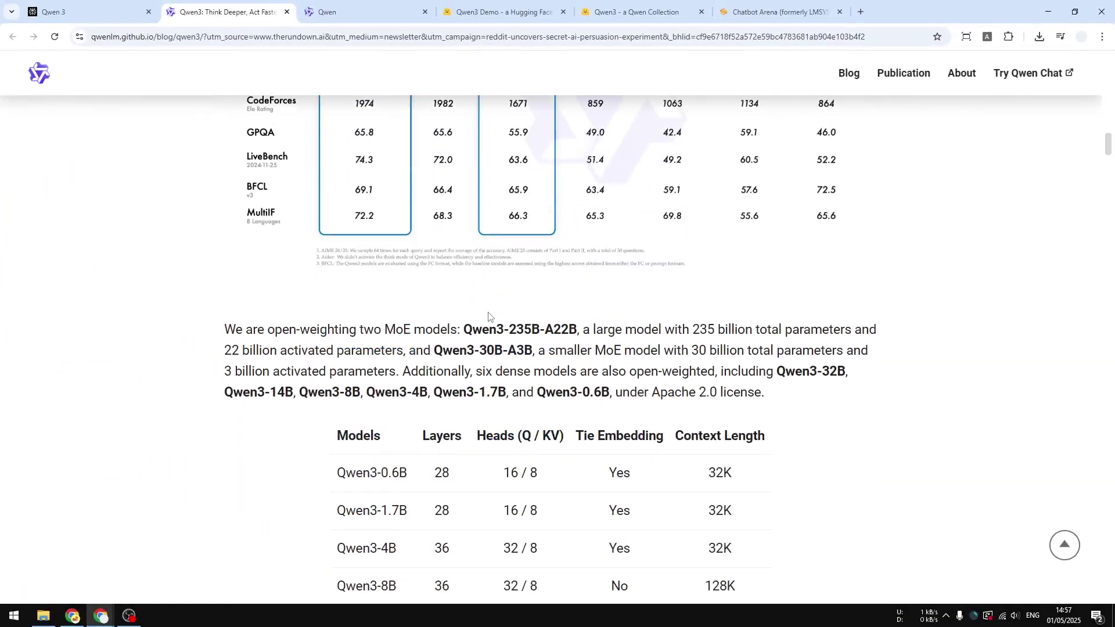
scroll(488, 317, "down", 2)
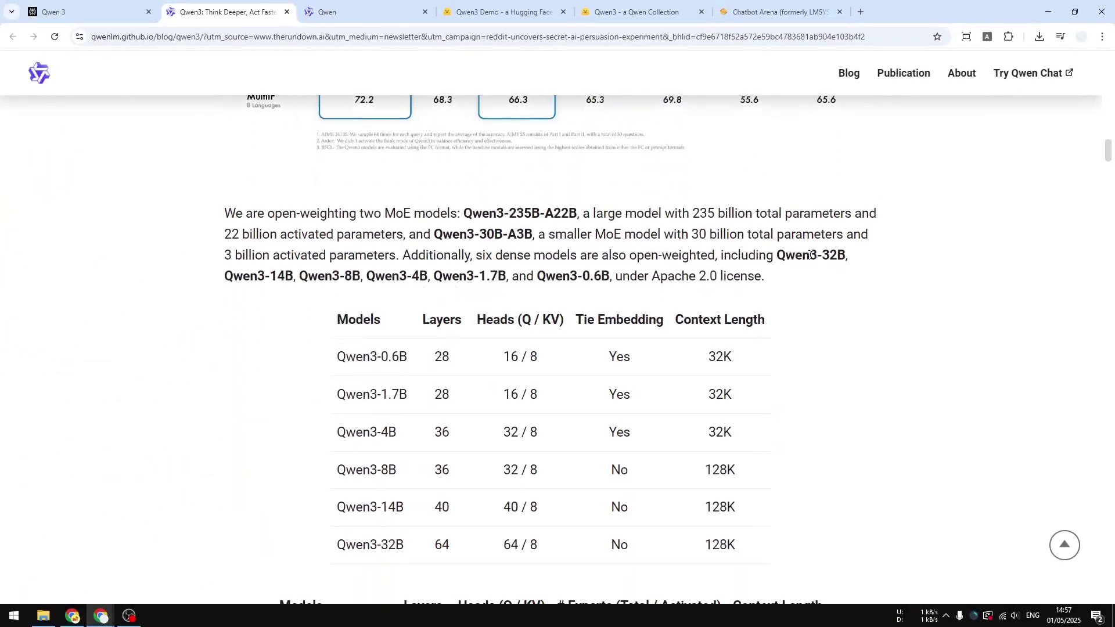
left_click_drag(778, 255, 846, 256)
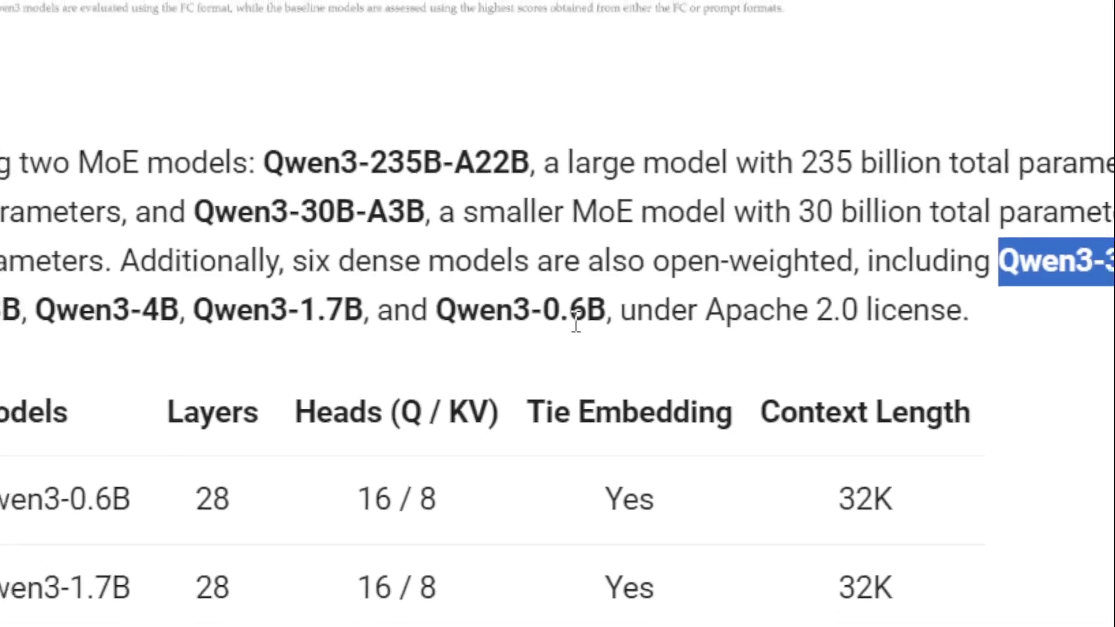
Step: Scroll to the Multilingual Support table and select the Indo-European languages block
scroll(418, 324, "down", 9)
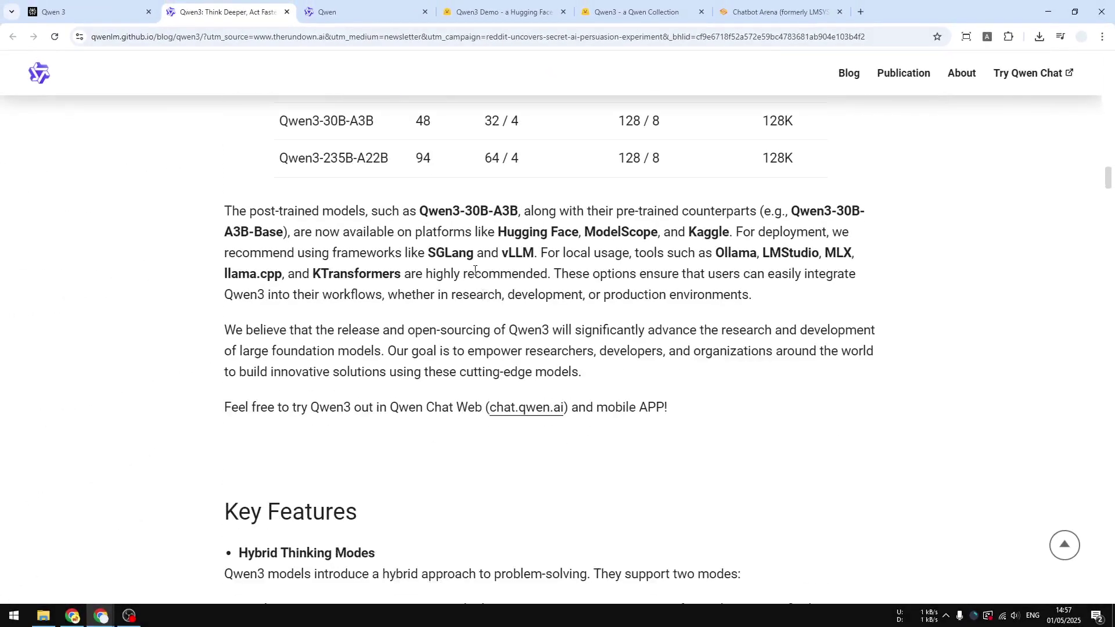
scroll(476, 209, "down", 9)
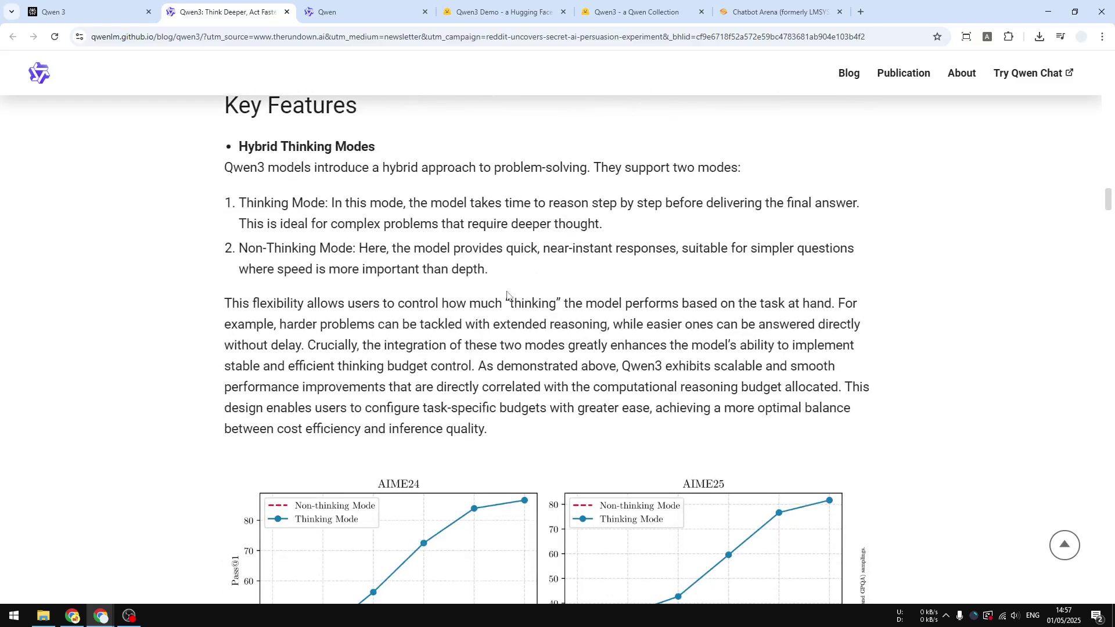
scroll(506, 297, "down", 10)
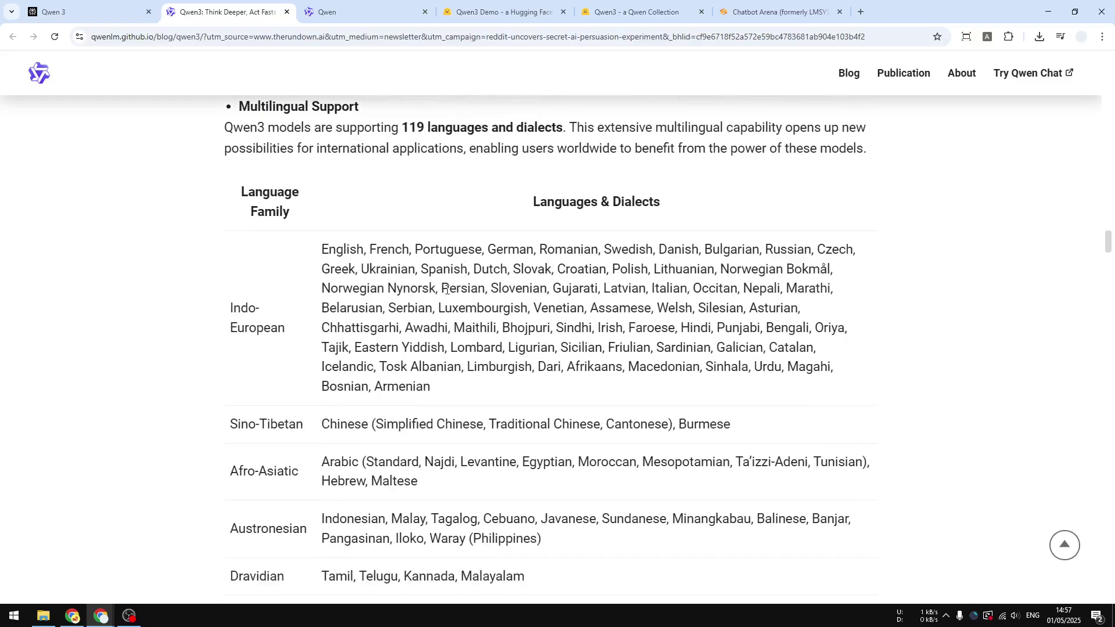
scroll(441, 289, "down", 1)
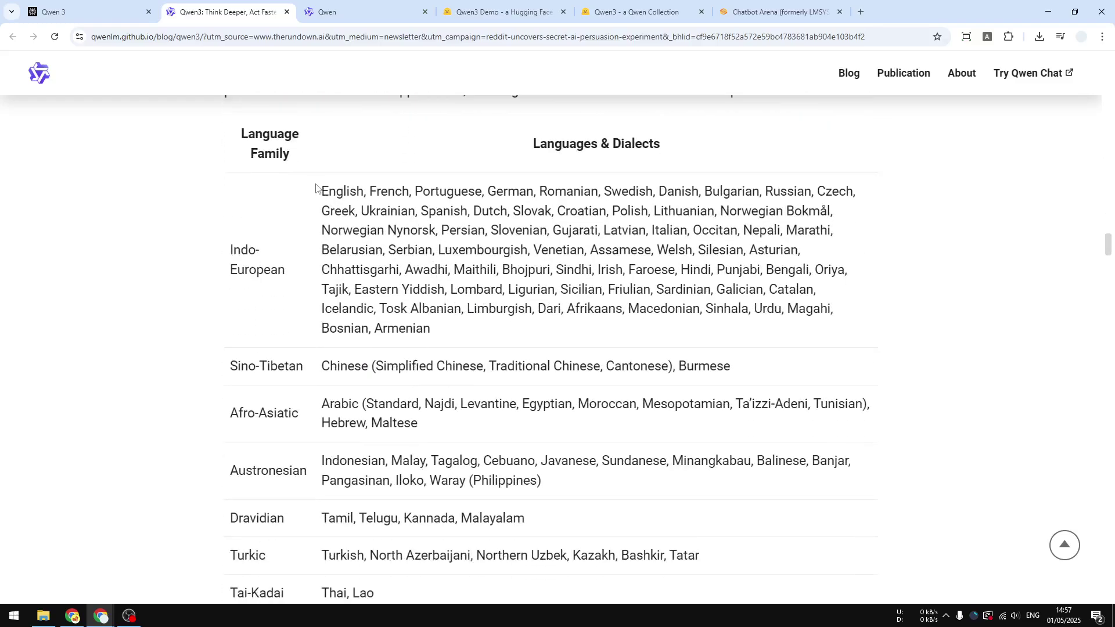
left_click_drag(319, 191, 511, 346)
Step: Scroll on past the 119-language table to the Improved Agentic Capabilities section
scroll(424, 275, "down", 3)
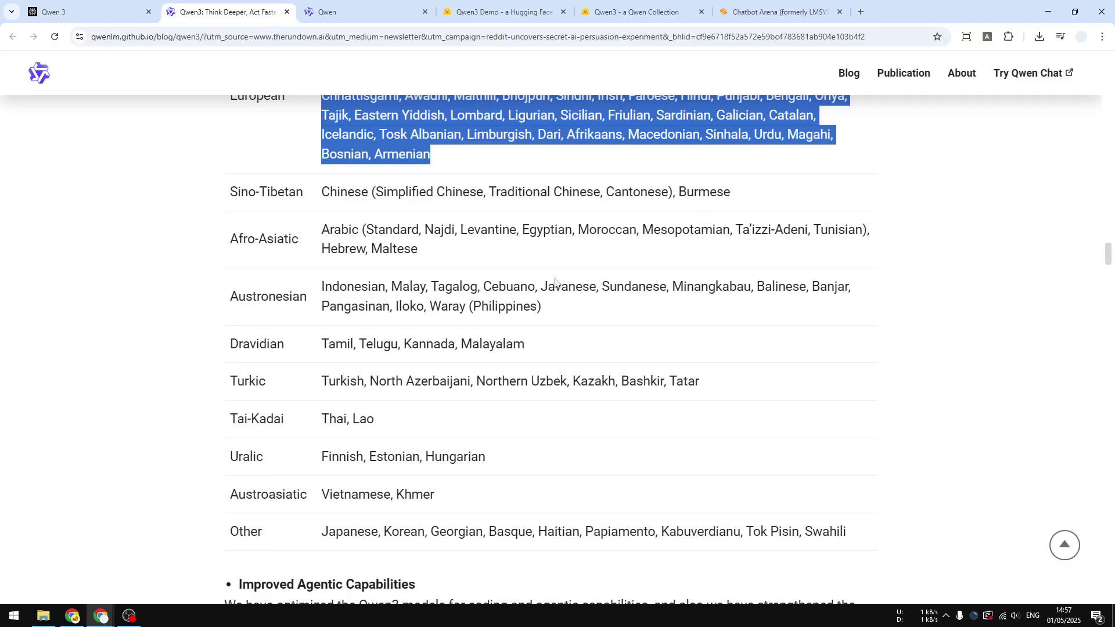
scroll(554, 351, "up", 1)
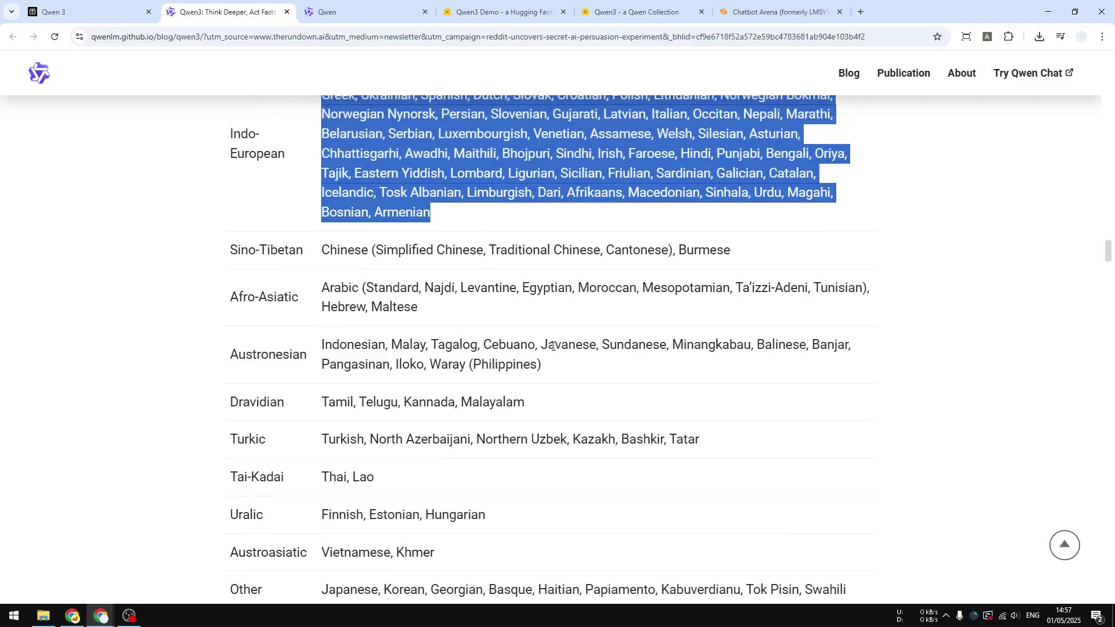
scroll(554, 347, "up", 3)
scroll(529, 330, "up", 3)
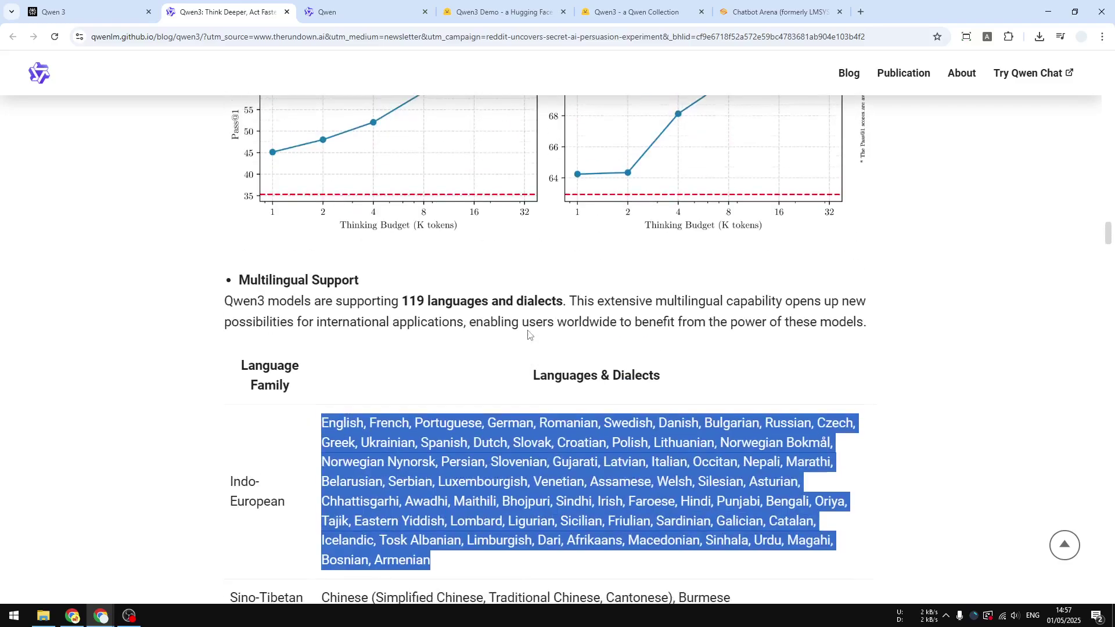
scroll(525, 330, "down", 3)
scroll(522, 330, "down", 3)
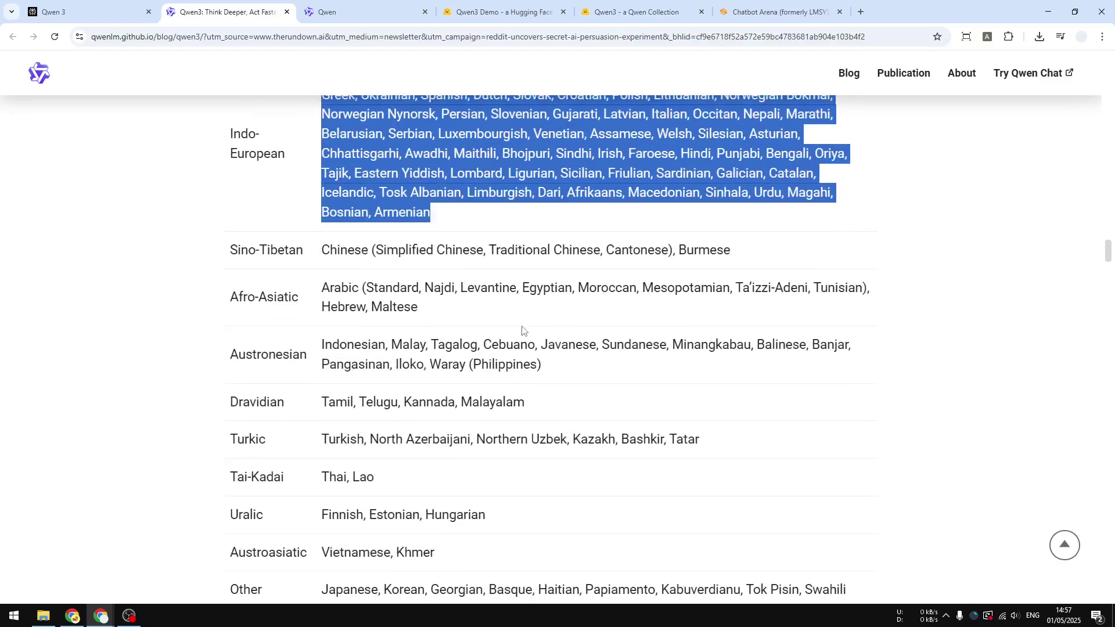
scroll(523, 330, "down", 6)
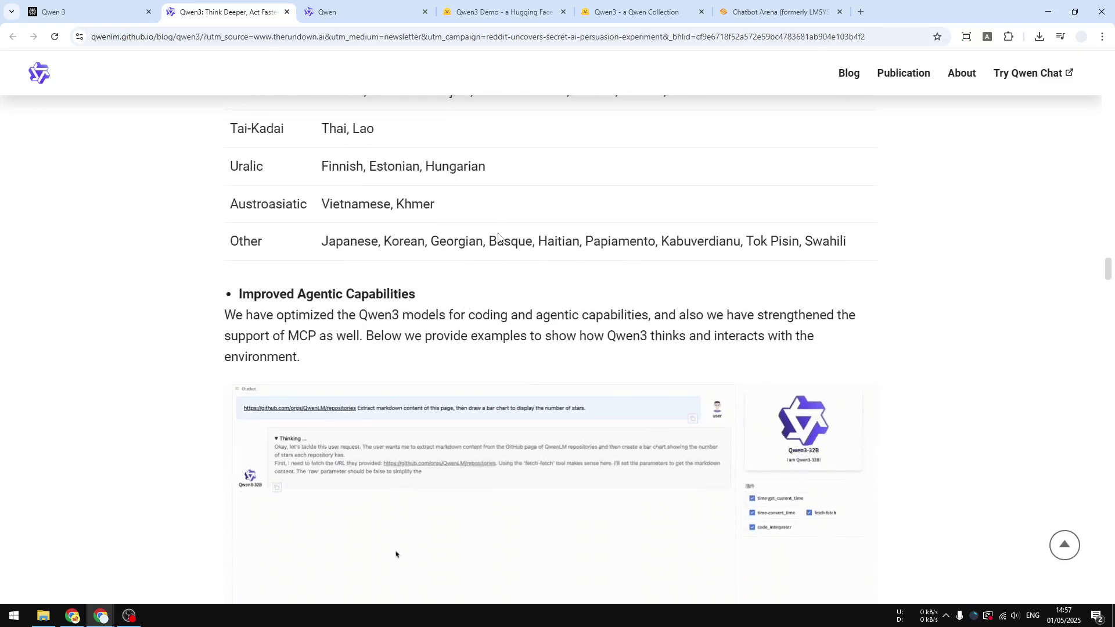
Step: Highlight the 'Improved Agentic Capabilities' heading and scroll through the sections below it
left_click_drag(239, 294, 441, 293)
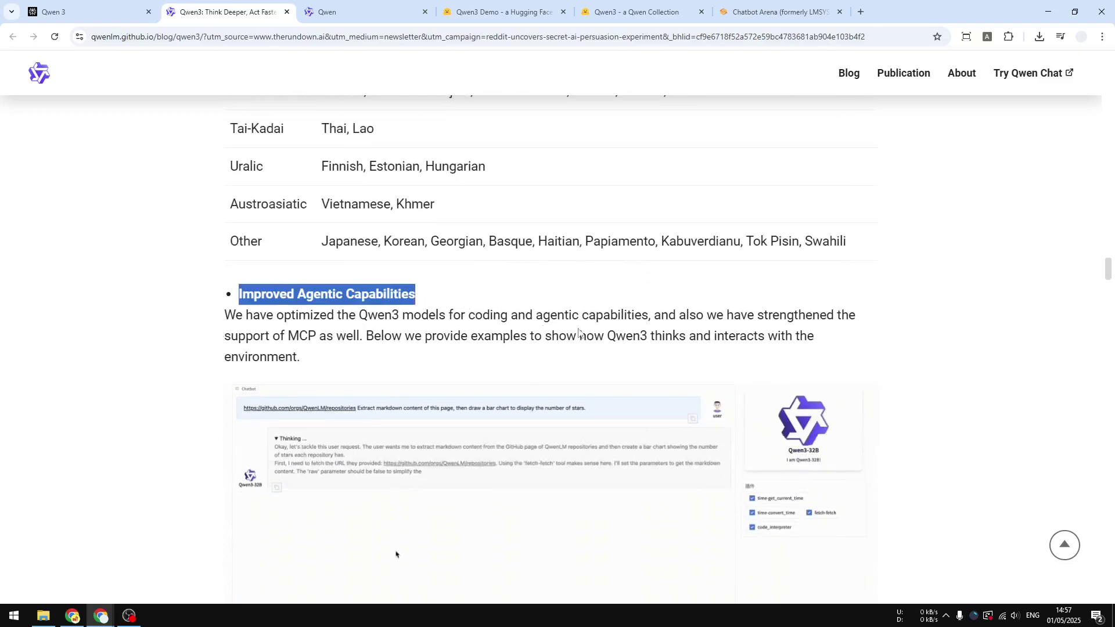
scroll(471, 303, "down", 5)
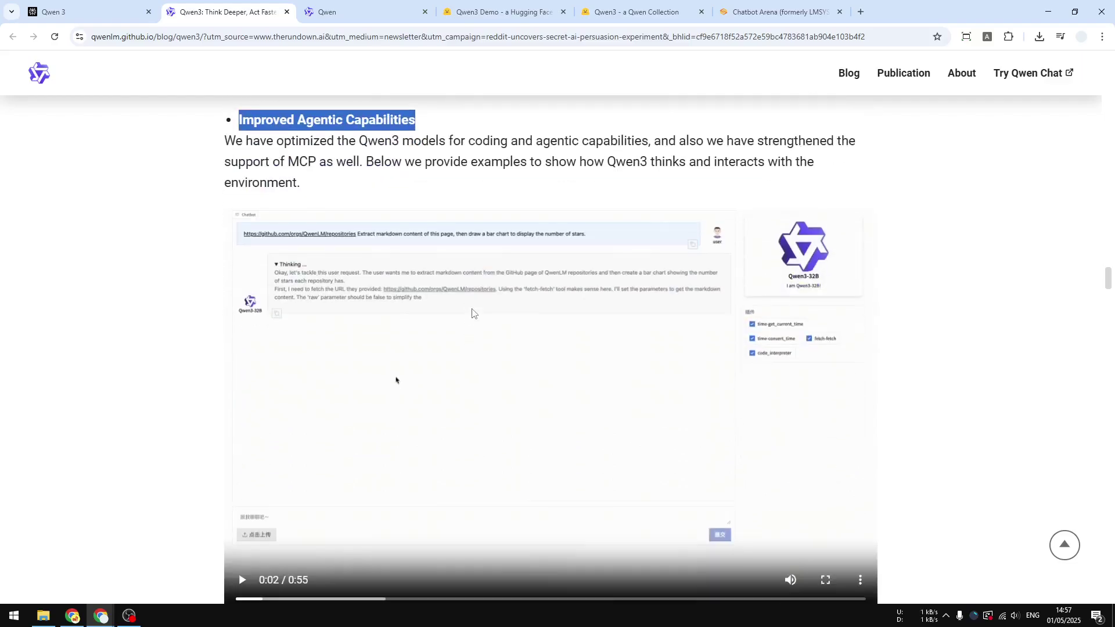
scroll(459, 325, "down", 3)
scroll(430, 316, "up", 3)
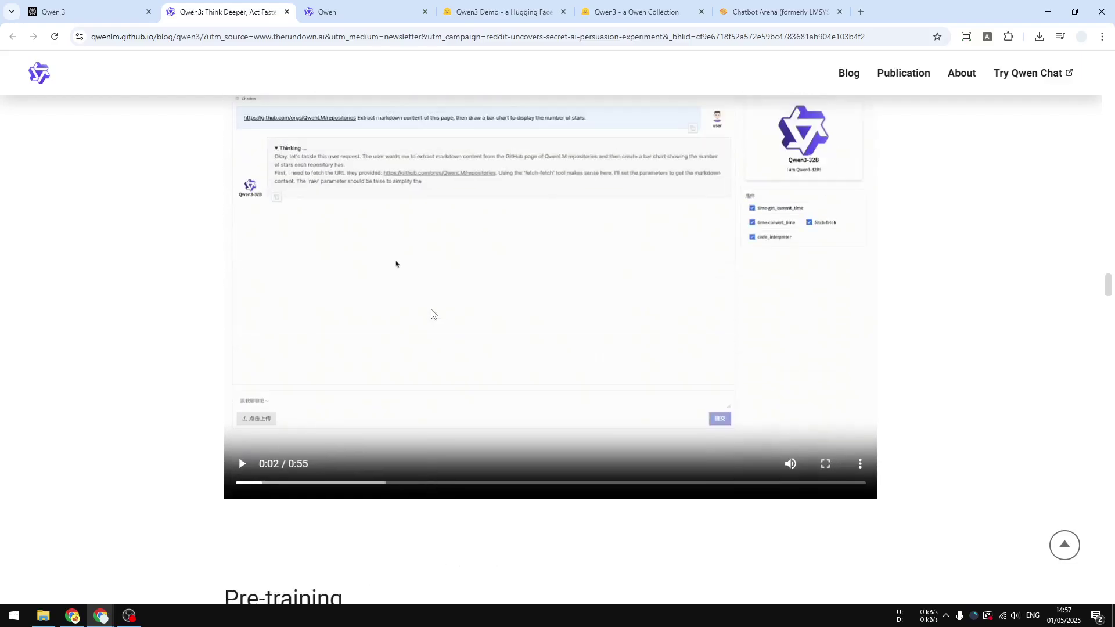
scroll(519, 313, "up", 1)
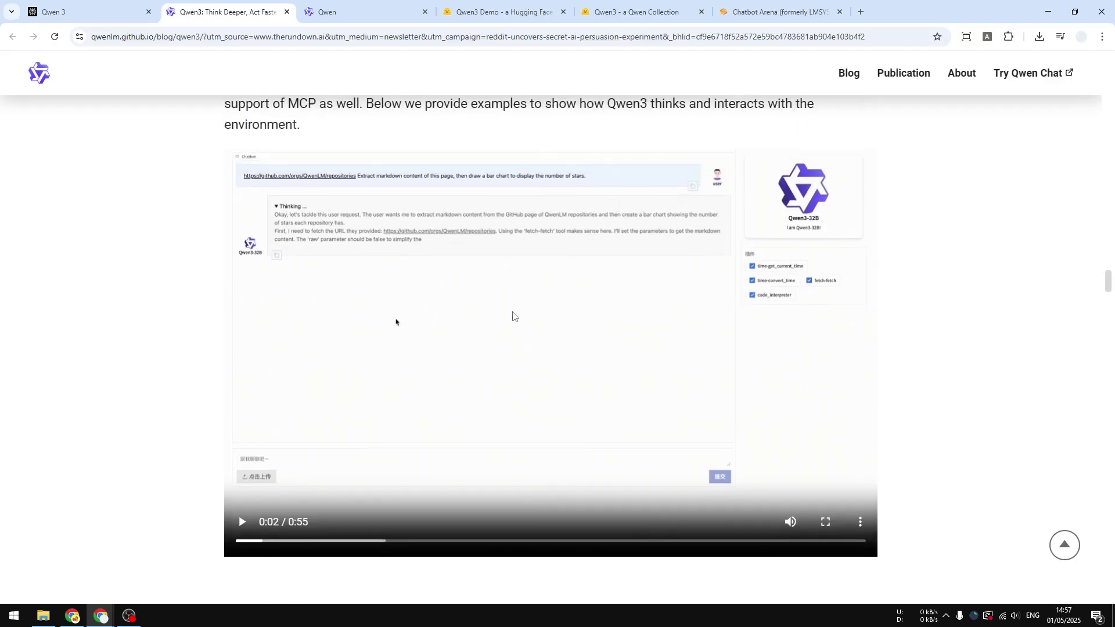
scroll(499, 308, "up", 3)
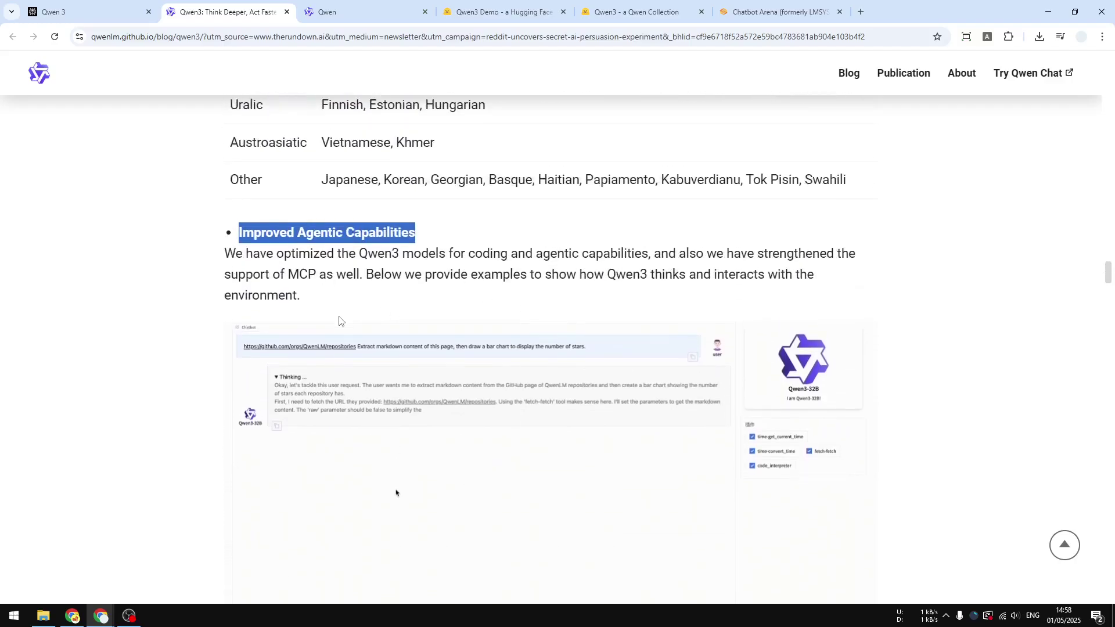
Step: Scroll through Post-training and Develop with Qwen3 down to Advanced Usages
scroll(368, 342, "down", 9)
scroll(368, 342, "down", 15)
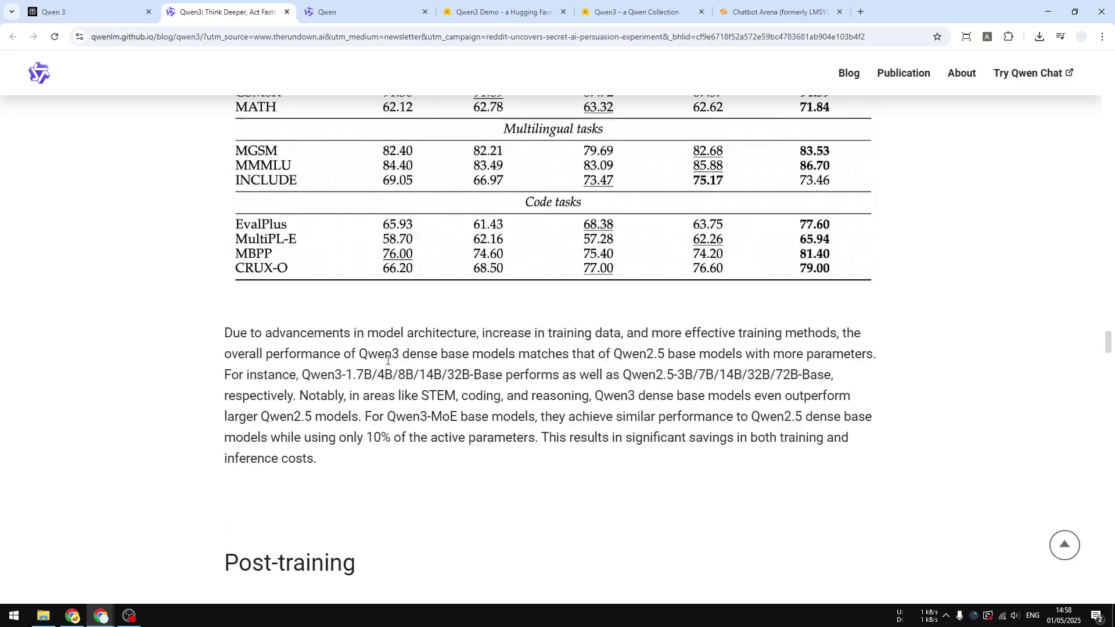
scroll(405, 347, "down", 12)
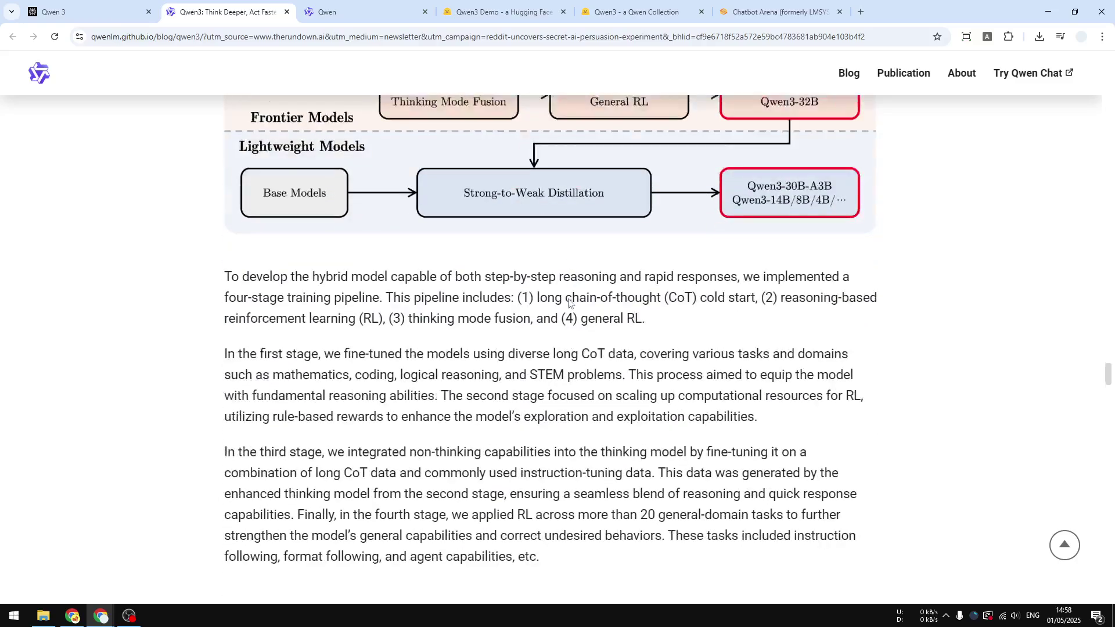
scroll(500, 305, "down", 3)
scroll(585, 319, "up", 14)
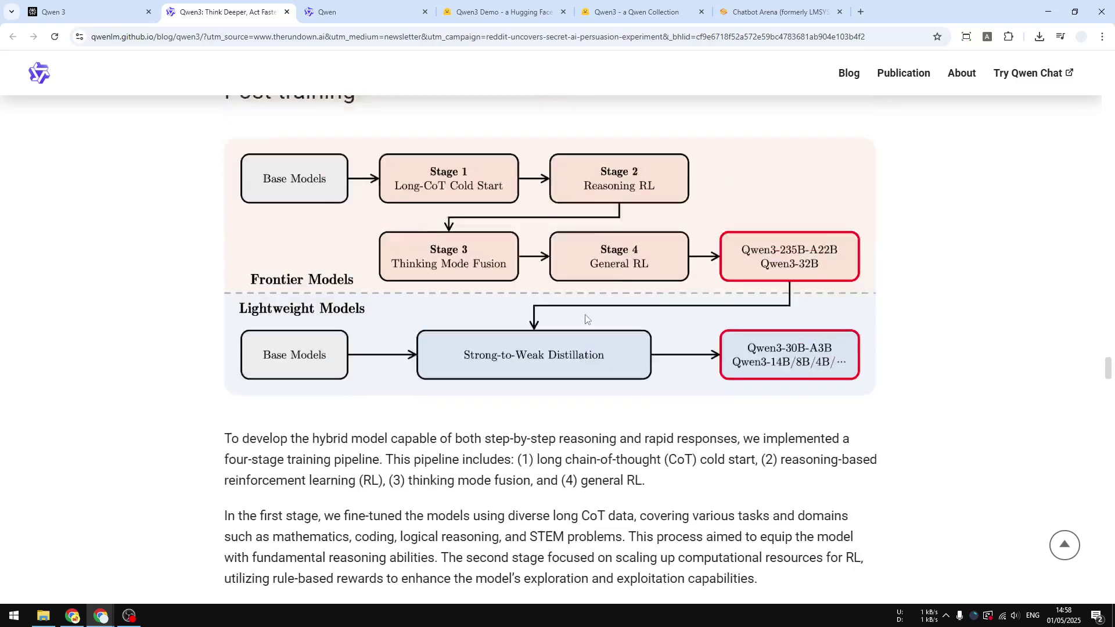
scroll(594, 330, "up", 6)
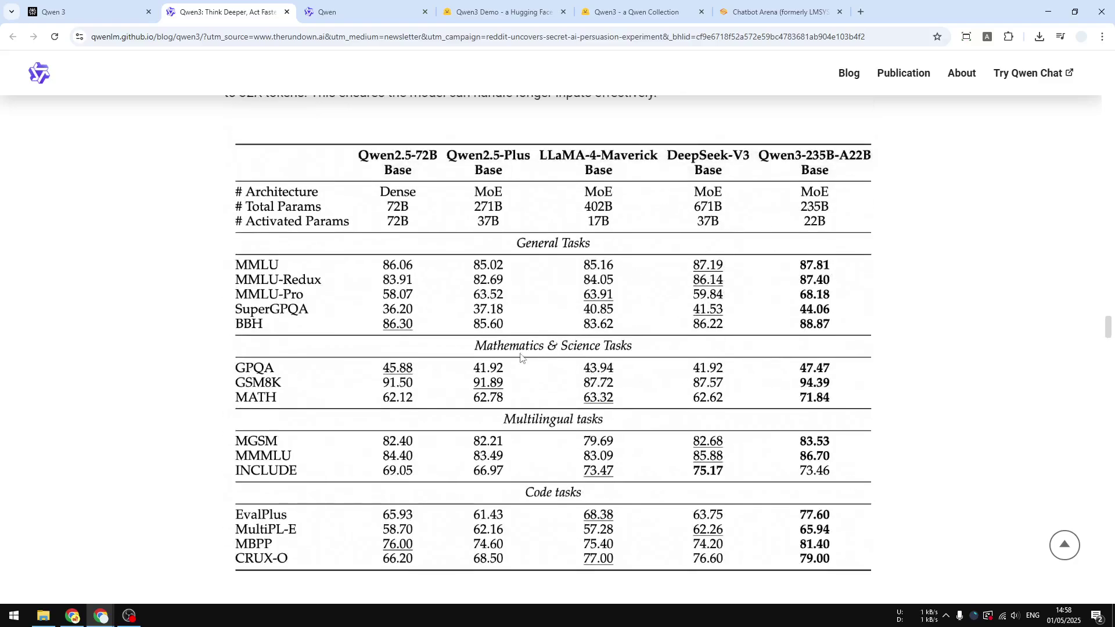
scroll(412, 335, "down", 13)
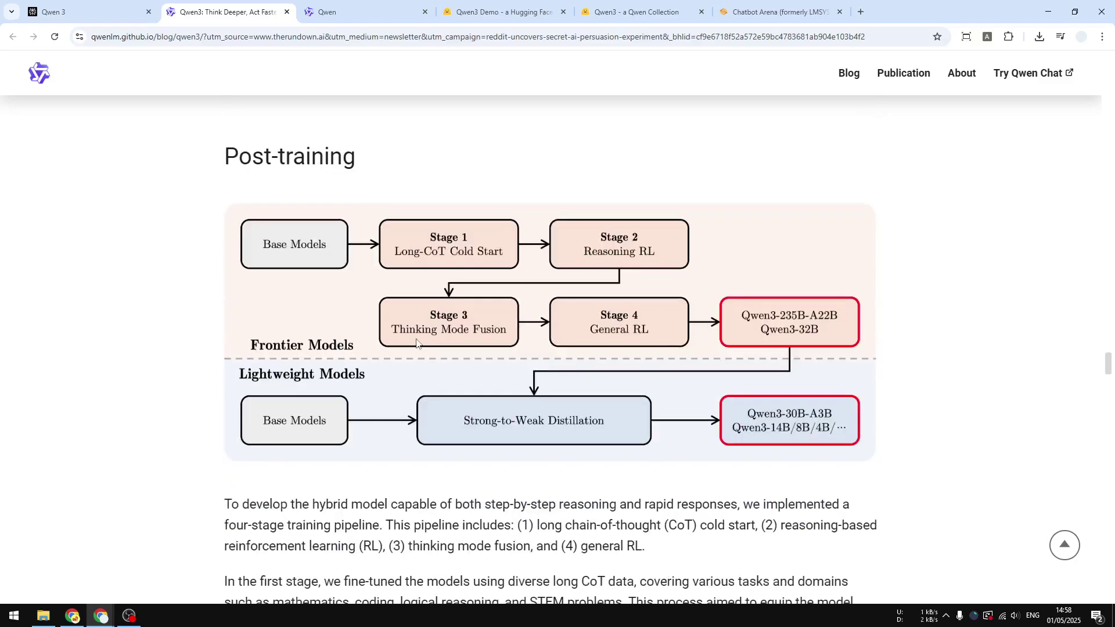
scroll(412, 340, "down", 13)
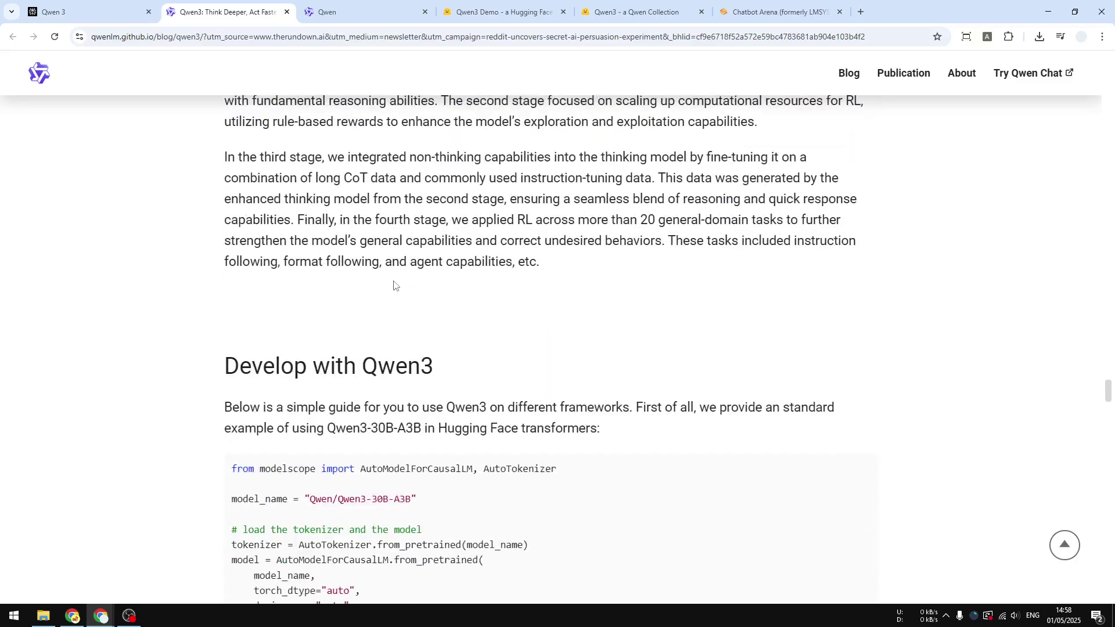
scroll(418, 284, "down", 5)
scroll(494, 233, "down", 6)
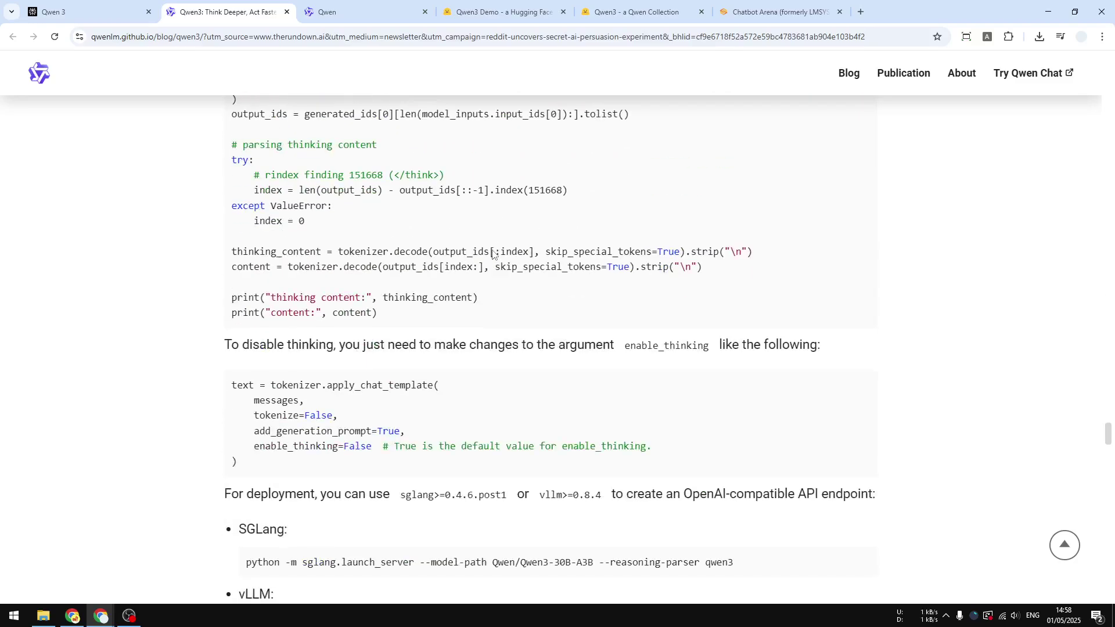
scroll(488, 229, "down", 6)
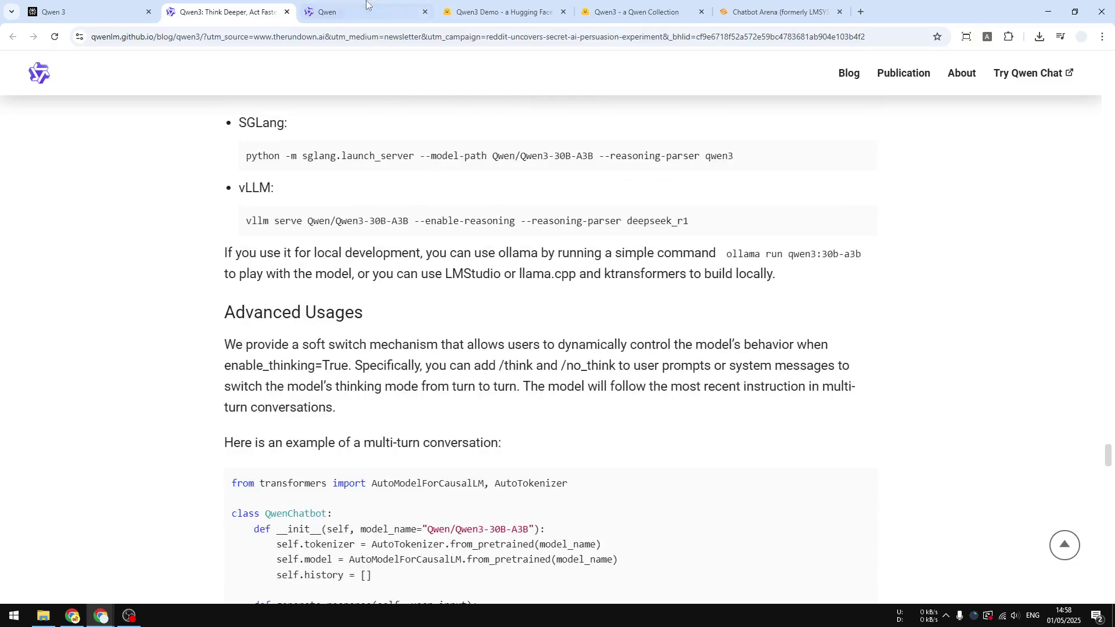
Step: Switch to the Qwen Chat tab and open the model list with Qwen3-235B-A22B selected
left_click(367, 8)
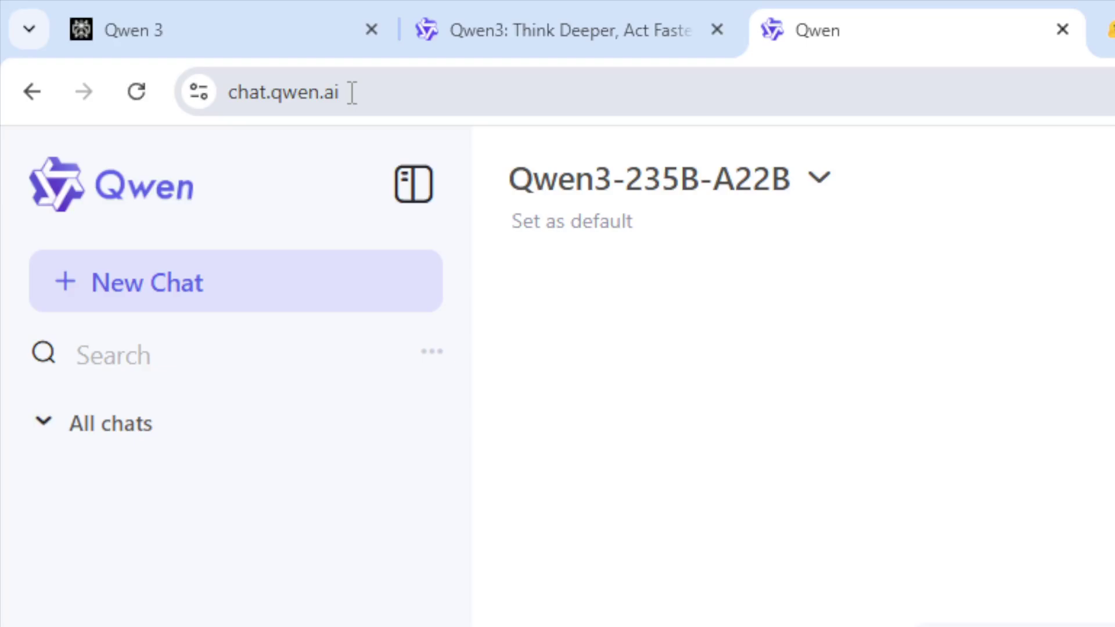
left_click(751, 194)
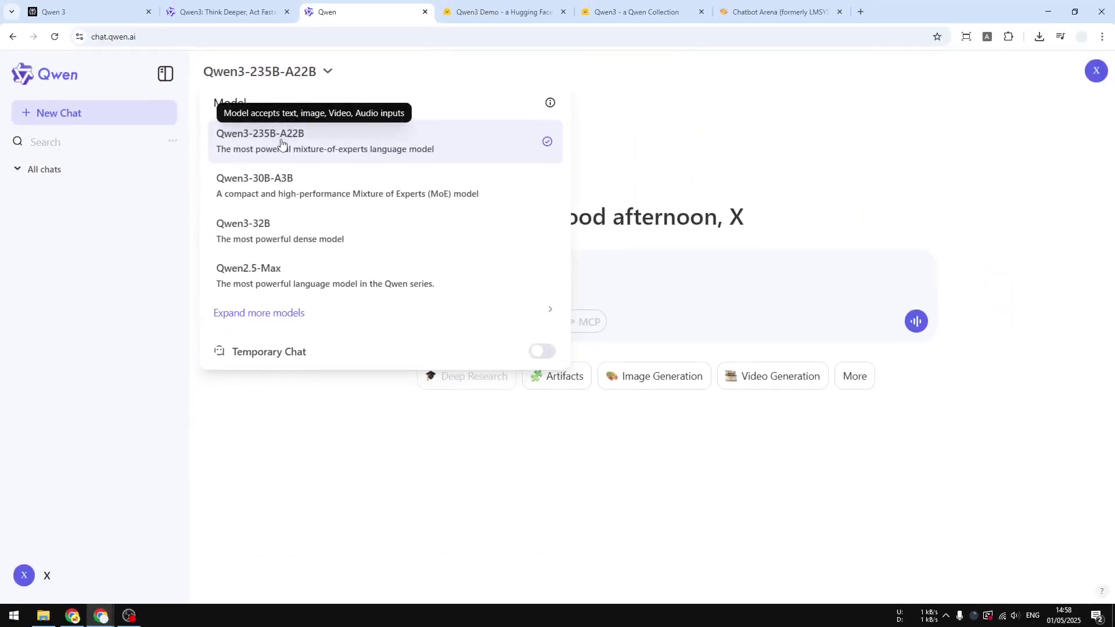
Step: Keep Qwen3-235B-A22B, leave Thinking on, and set the thinking budget to 38,912 tokens
left_click(677, 267)
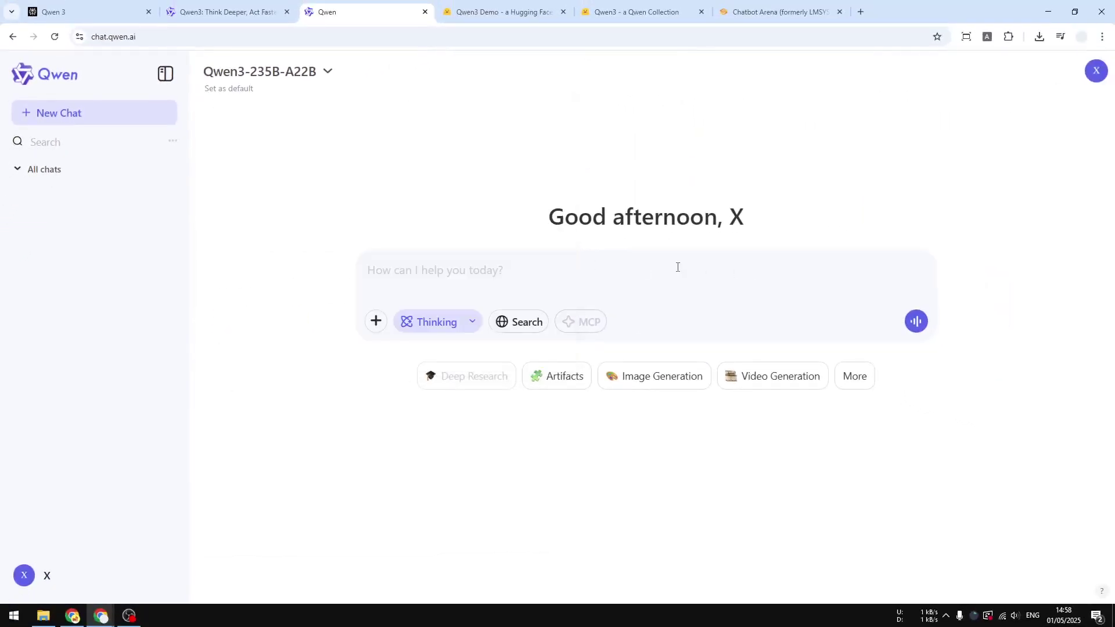
left_click(437, 328)
left_click(435, 329)
left_click(472, 329)
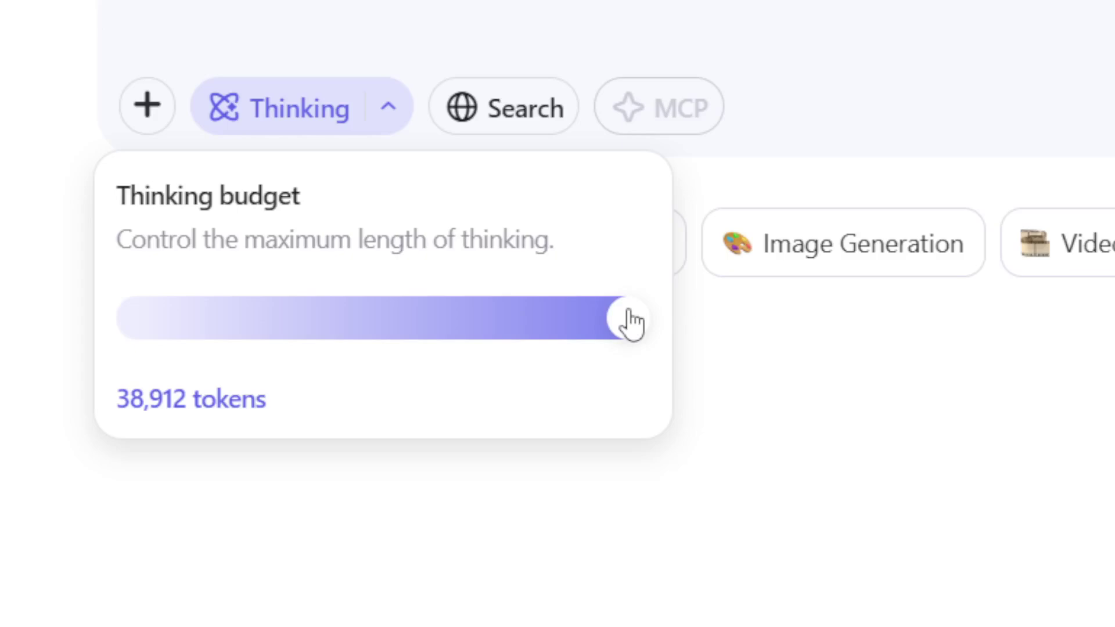
left_click_drag(631, 320, 71, 298)
left_click_drag(635, 323, 381, 329)
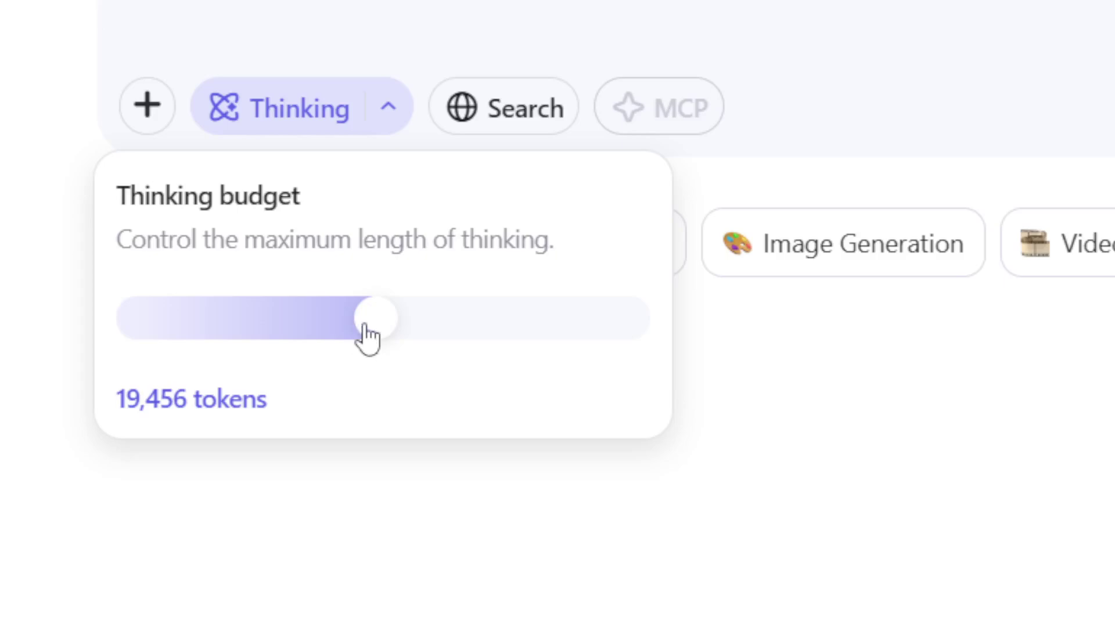
left_click_drag(367, 337, 762, 334)
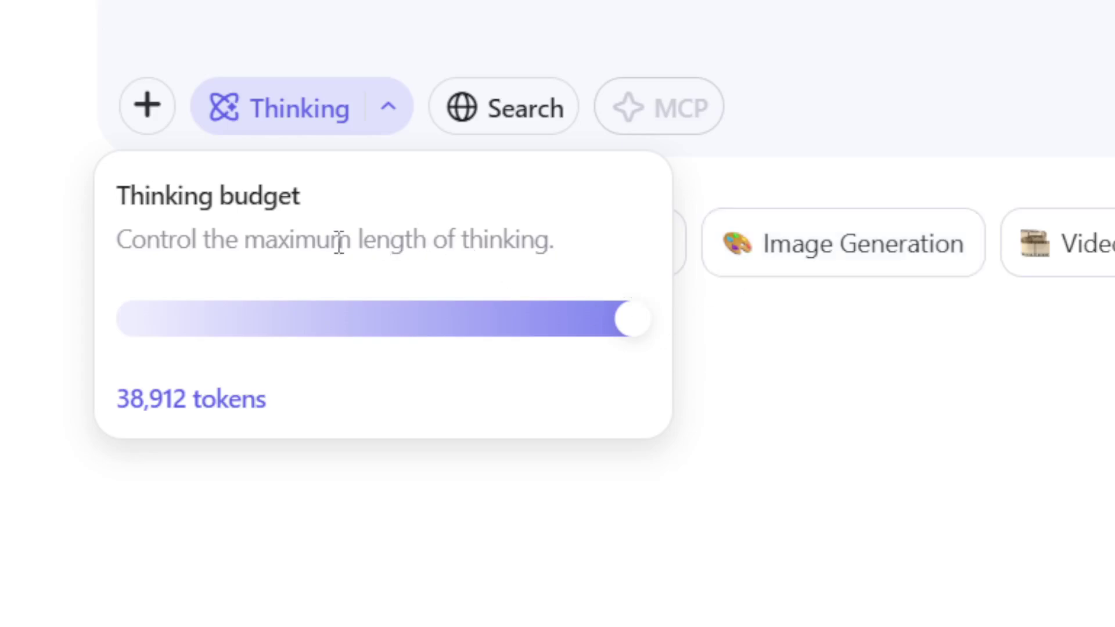
Step: Paste the 5 = 10 … 10 = ? number puzzle into the prompt and send it
left_click(468, 276)
right_click(528, 298)
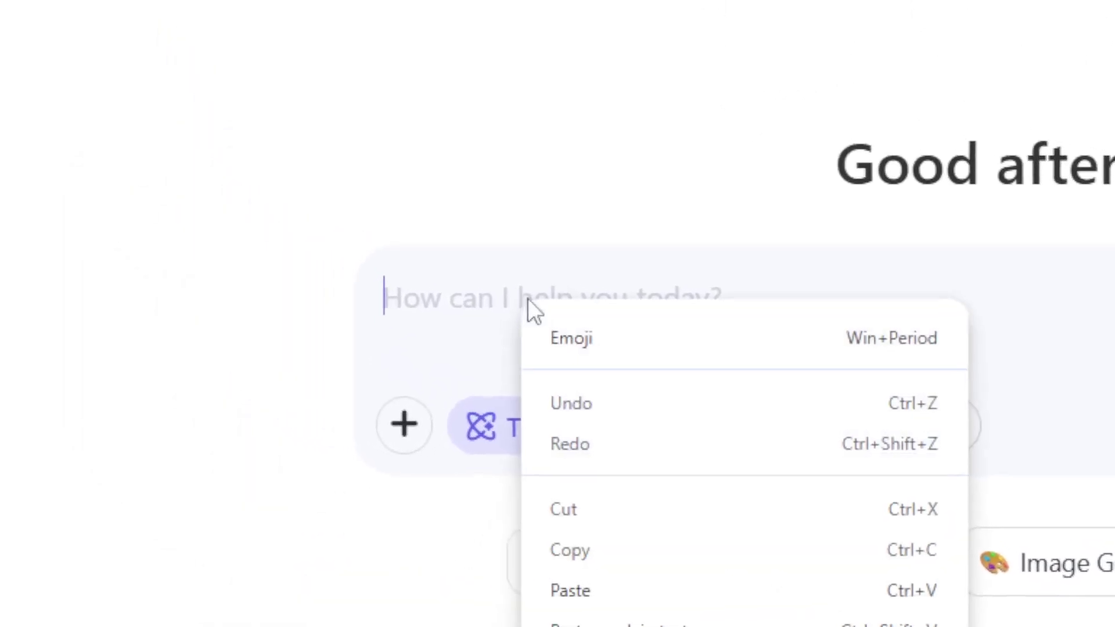
left_click(609, 595)
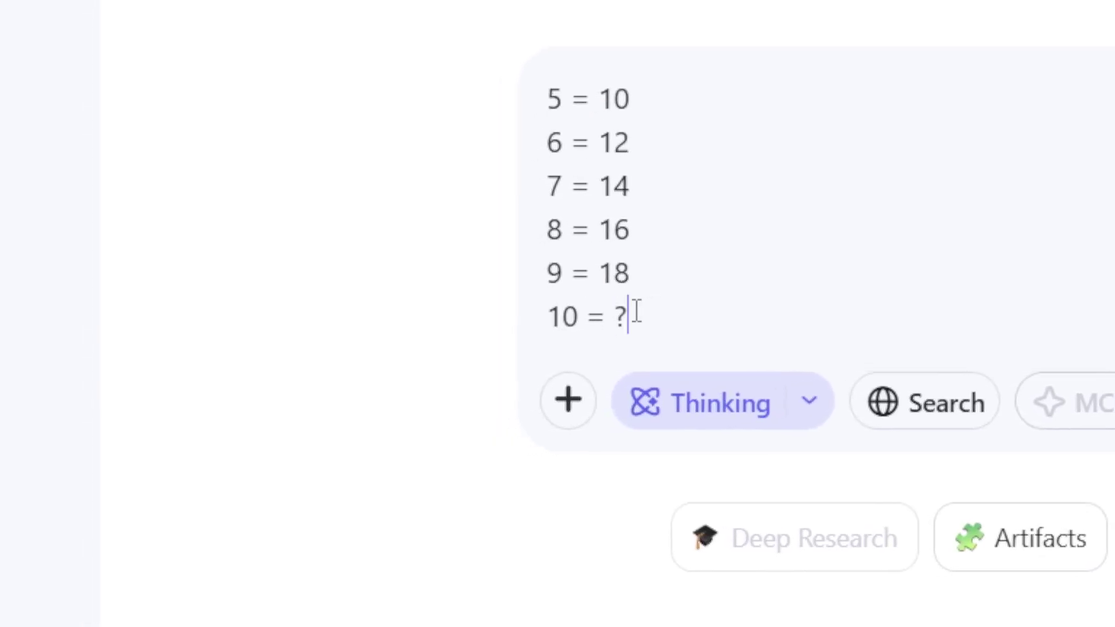
double_click(553, 102)
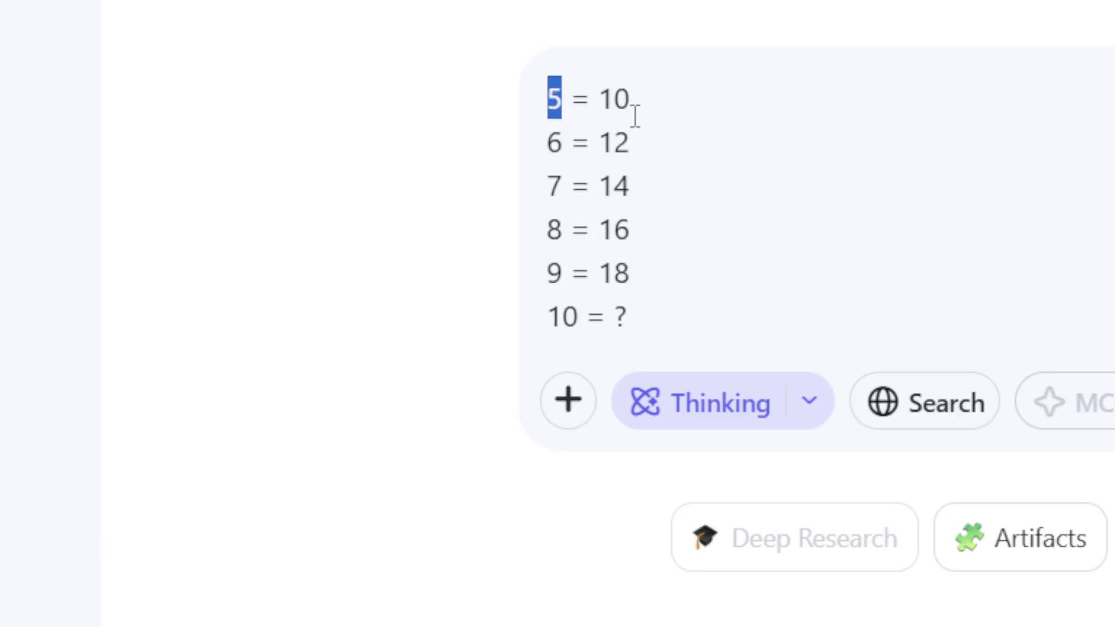
left_click_drag(633, 113, 567, 114)
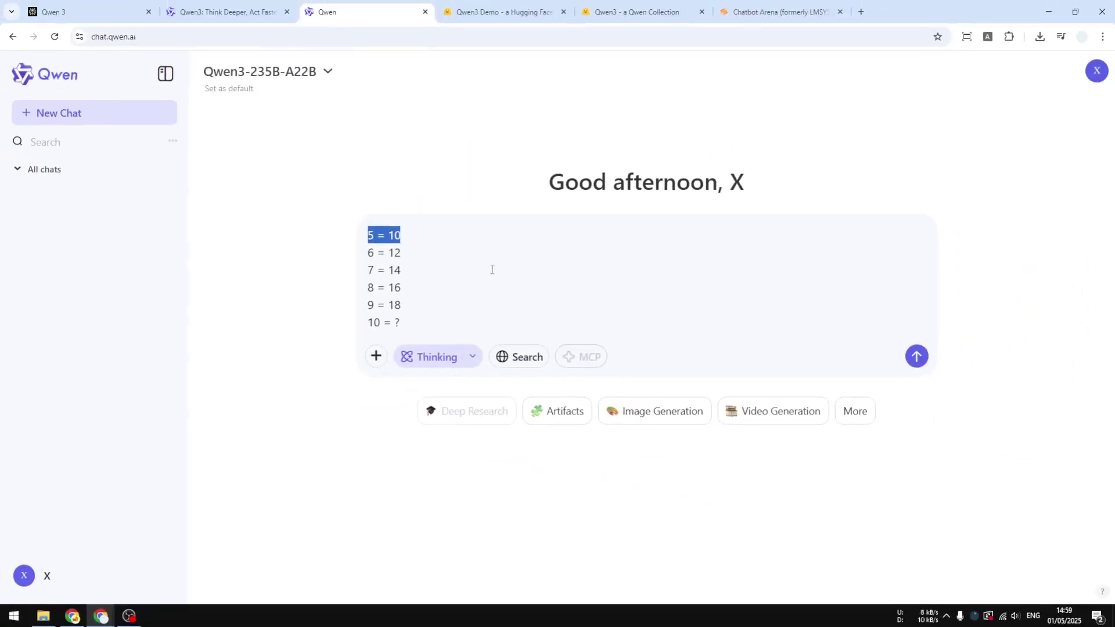
left_click(917, 357)
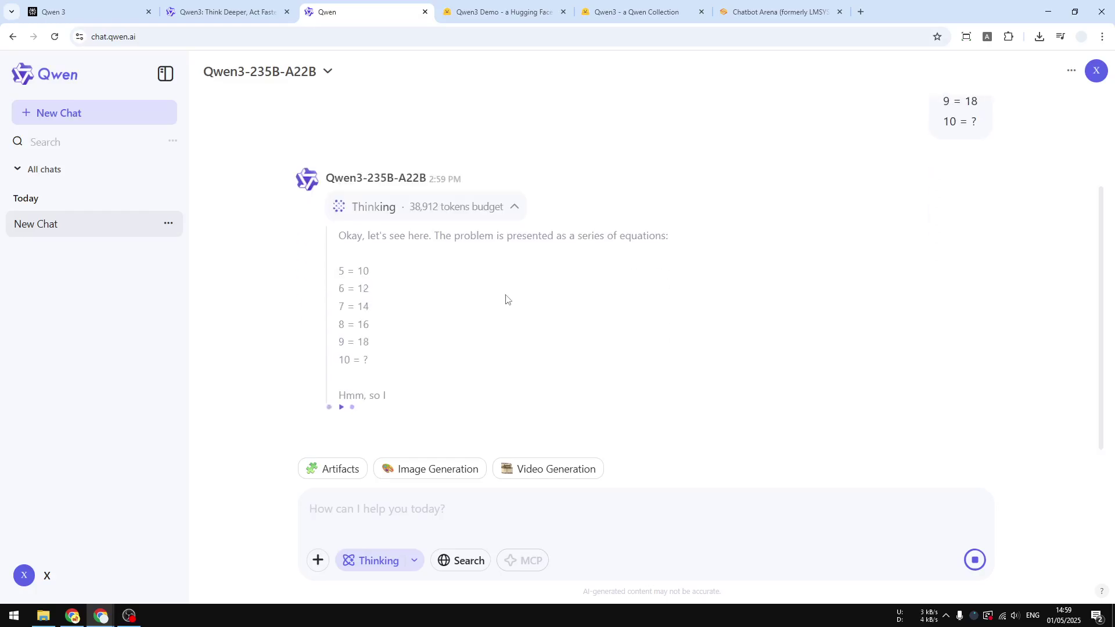
Step: Scroll up to view the prompt bubble and the streaming Thinking trace
scroll(507, 302, "up", 2)
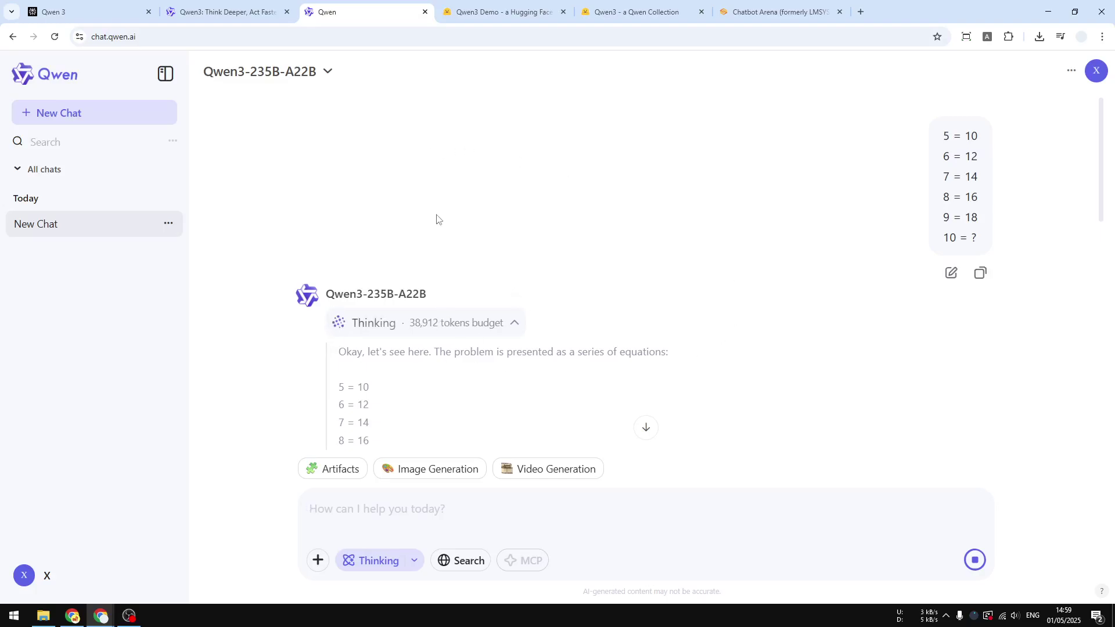
Step: In the Qwen3-Demo Space, keep Qwen3-235B-A22B, set a 38k thinking budget and turn Thinking on
left_click(491, 9)
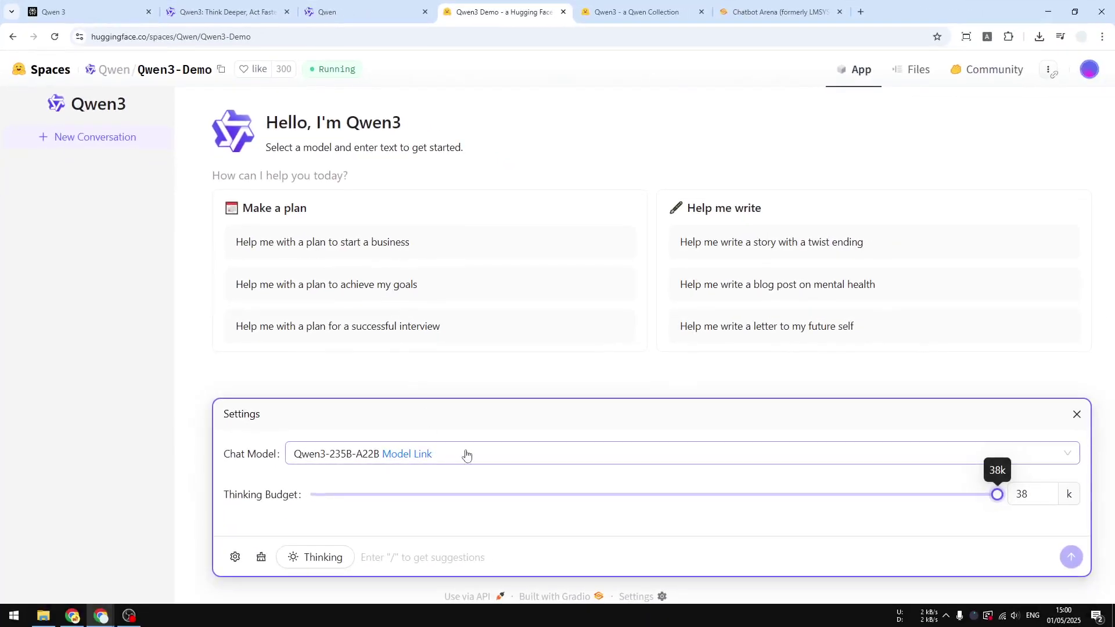
left_click(325, 462)
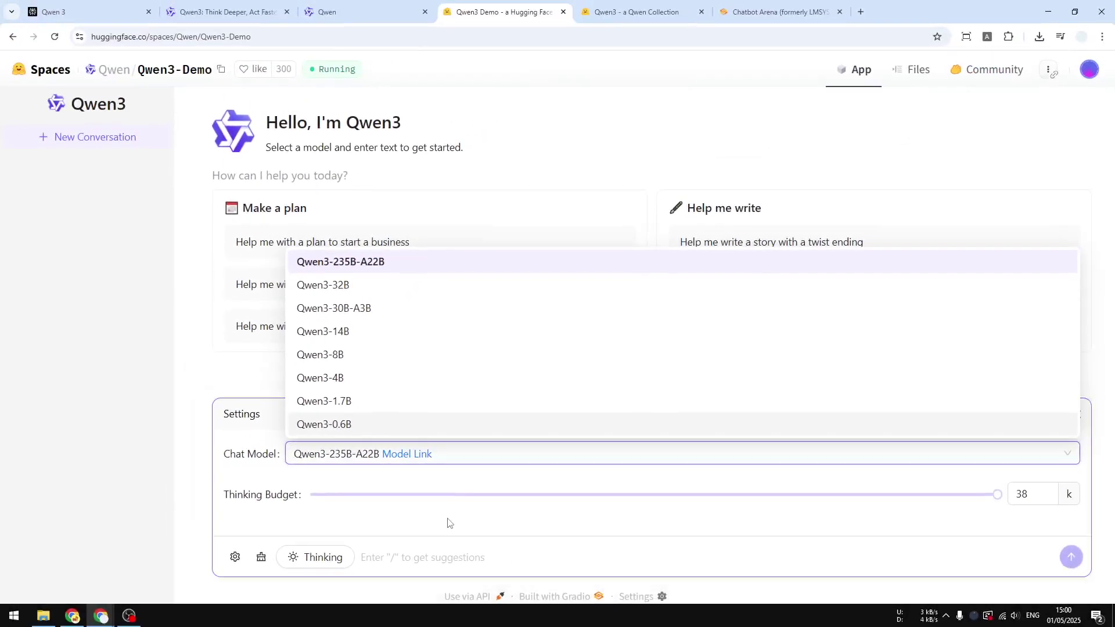
left_click(822, 549)
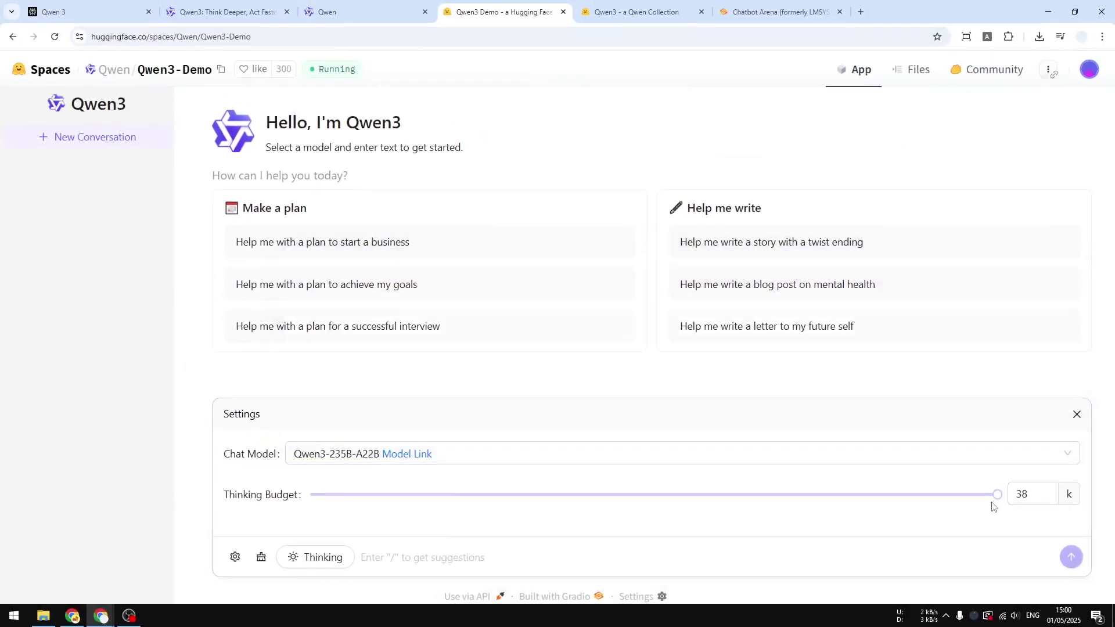
left_click_drag(997, 494, 1036, 493)
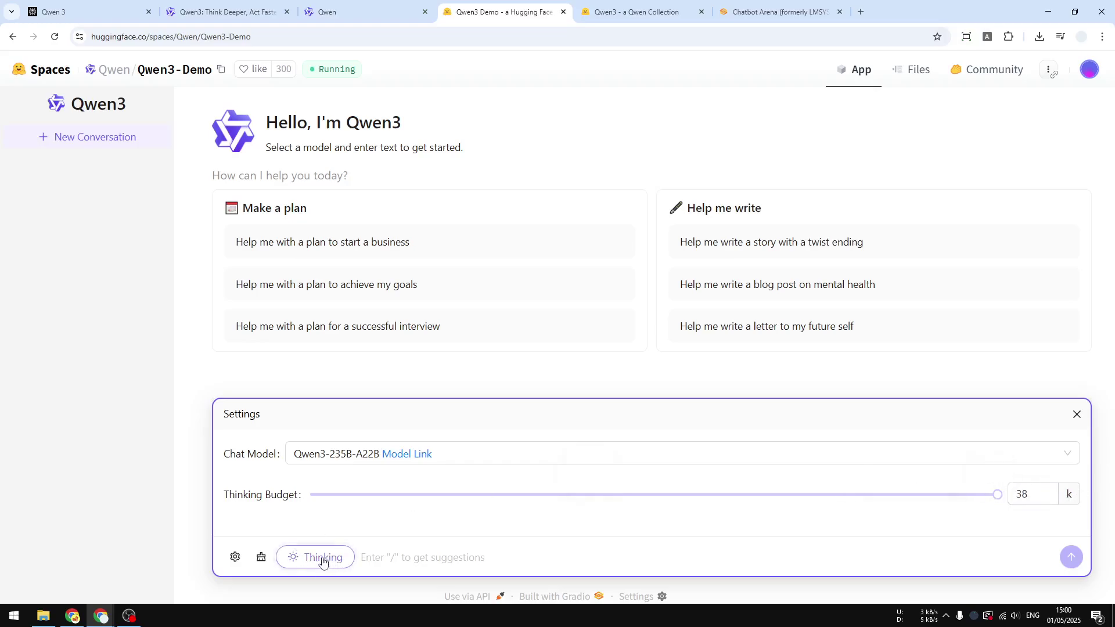
left_click(323, 559)
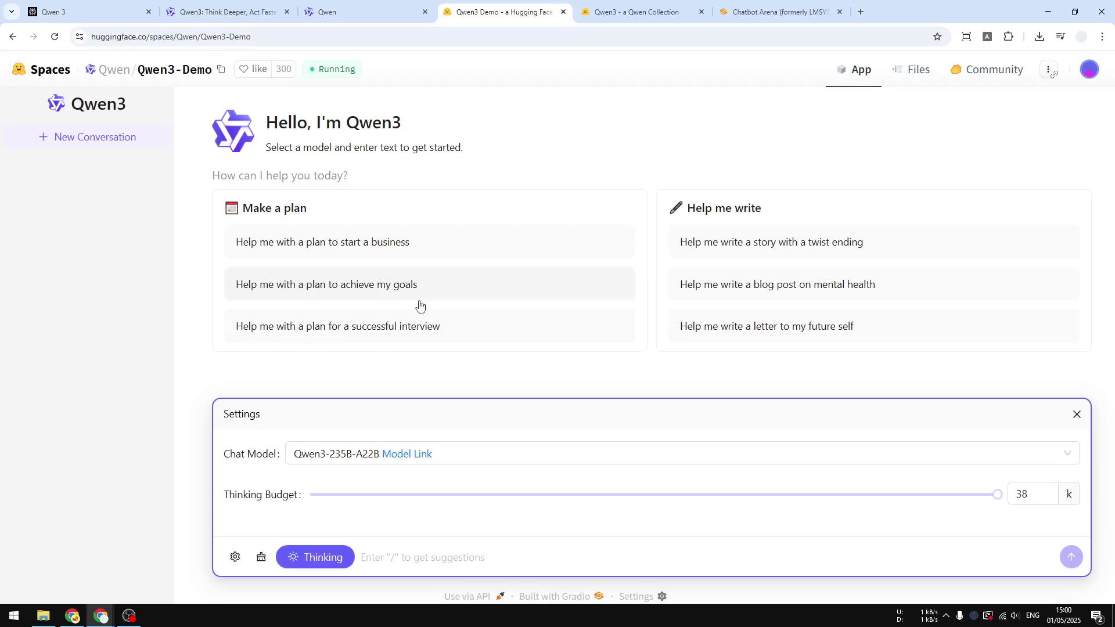
Step: Review the Chatbot Arena leaderboard's Overall rankings of 229 models, led by Gemini-2.5-Pro-Exp-03-25 at 1439
left_click(344, 7)
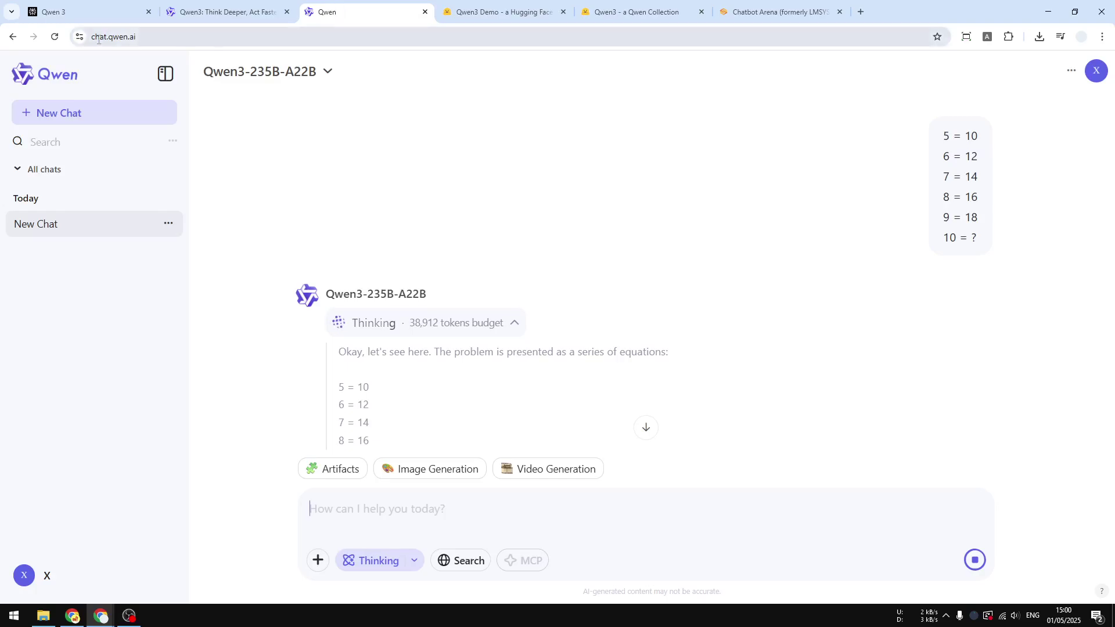
left_click(167, 37)
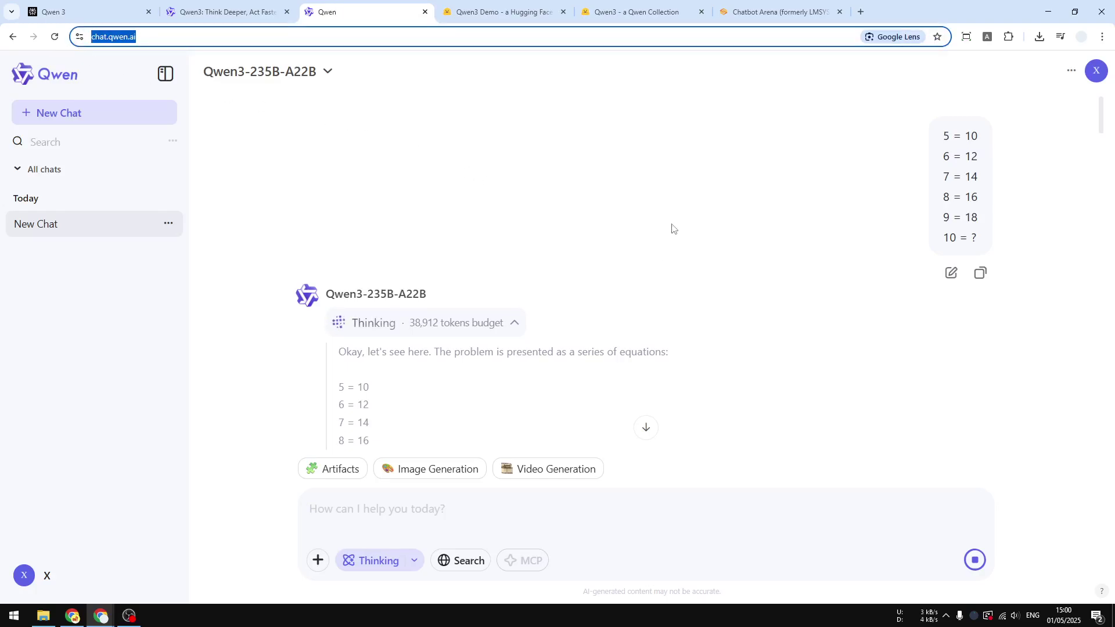
left_click(778, 12)
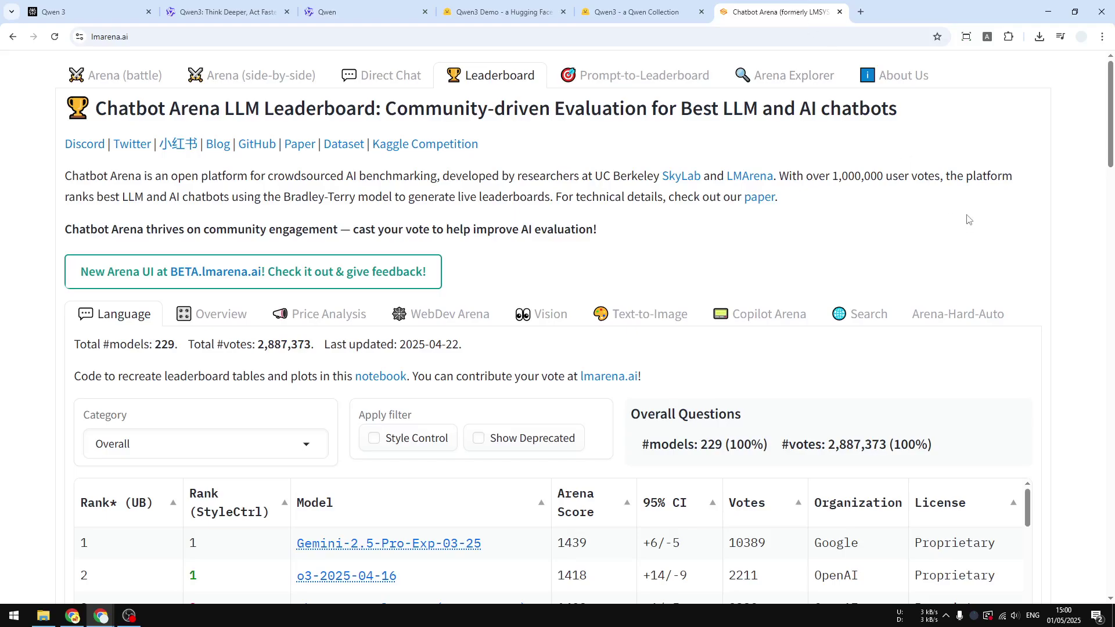
scroll(1094, 232, "down", 4)
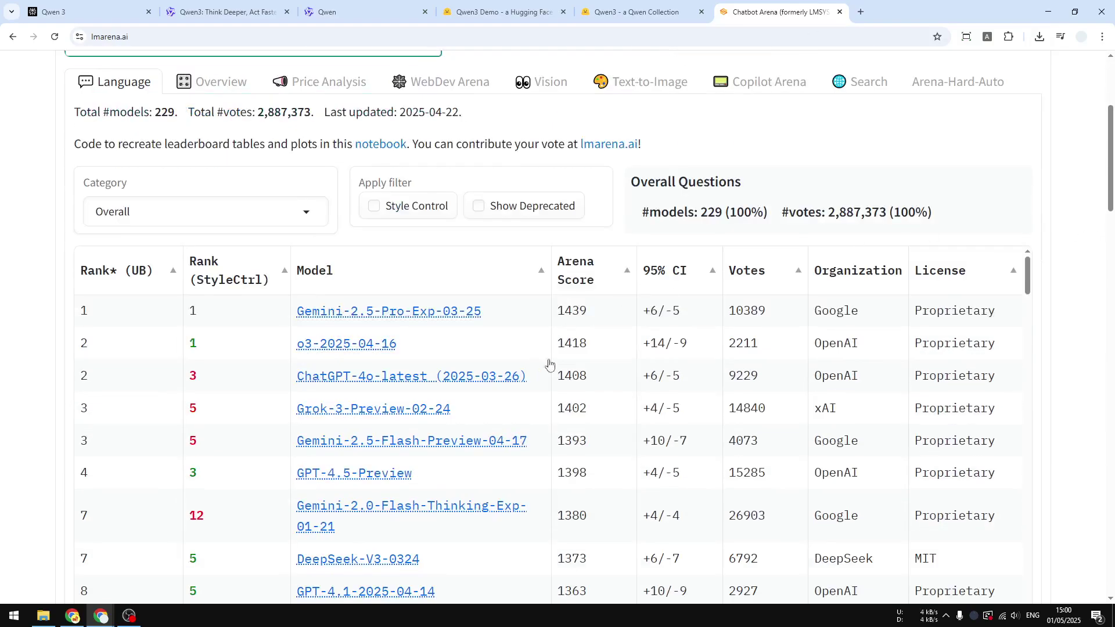
scroll(738, 331, "down", 5)
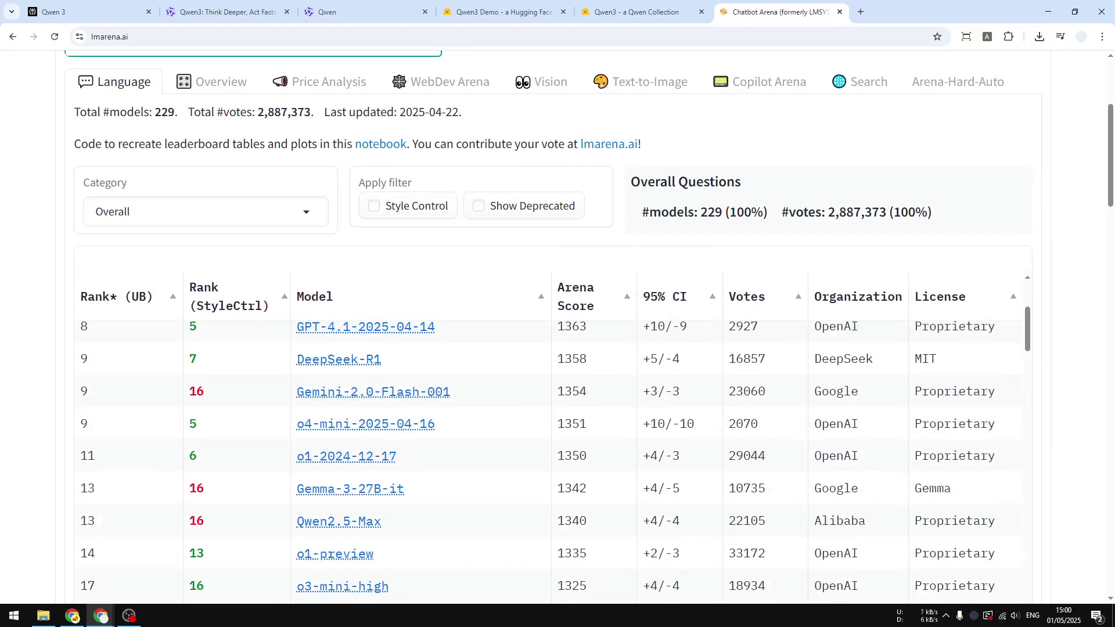
scroll(1073, 251, "down", 1)
scroll(996, 357, "up", 3)
scroll(1075, 326, "down", 4)
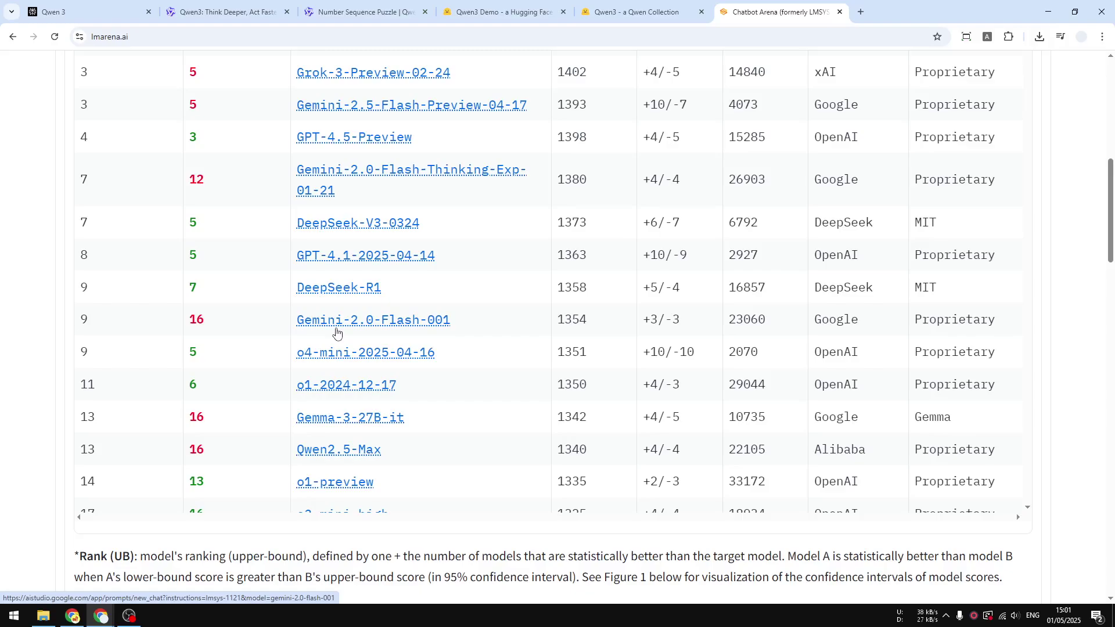
scroll(494, 190, "up", 3)
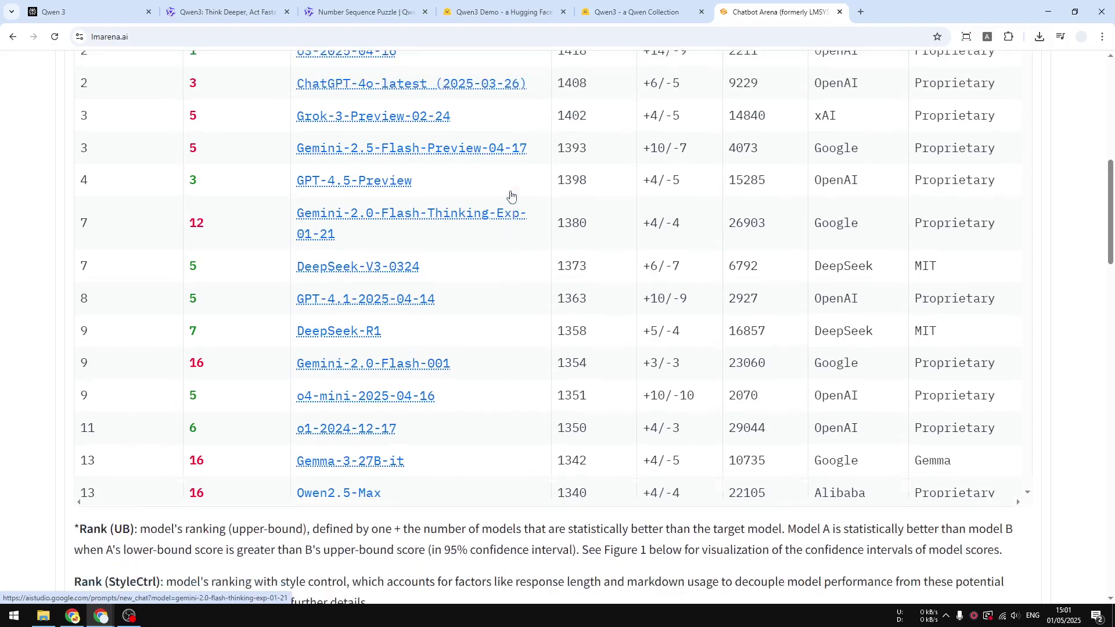
scroll(1076, 249, "up", 2)
scroll(1076, 249, "up", 1)
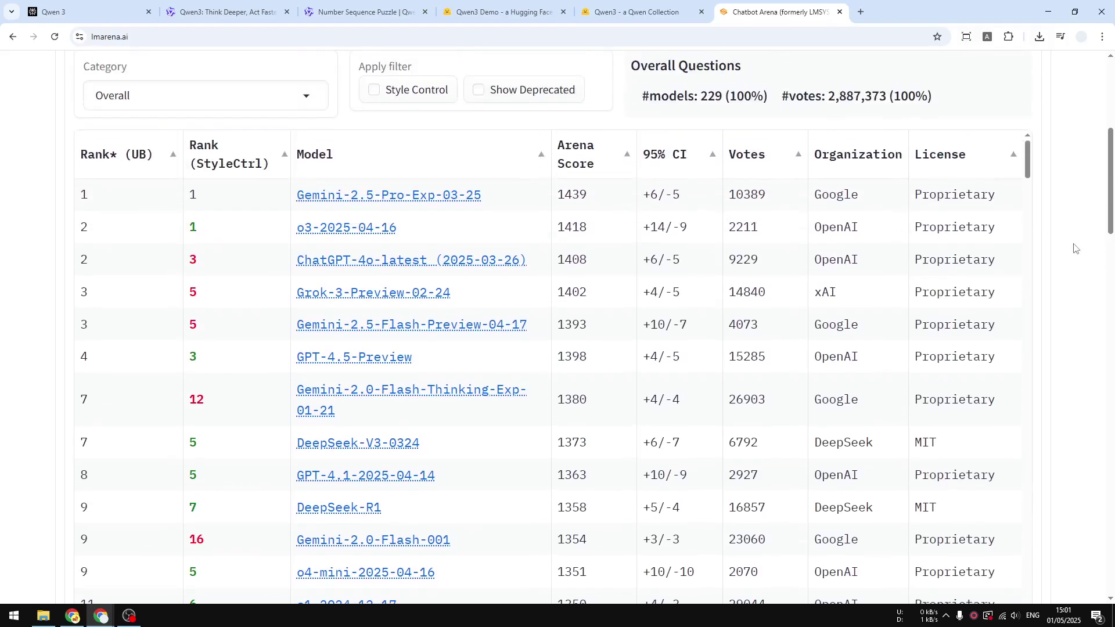
Step: Go to the Number Sequence Puzzle chat and read down the thinking trace to the boxed answer 20
left_click(240, 4)
left_click(354, 7)
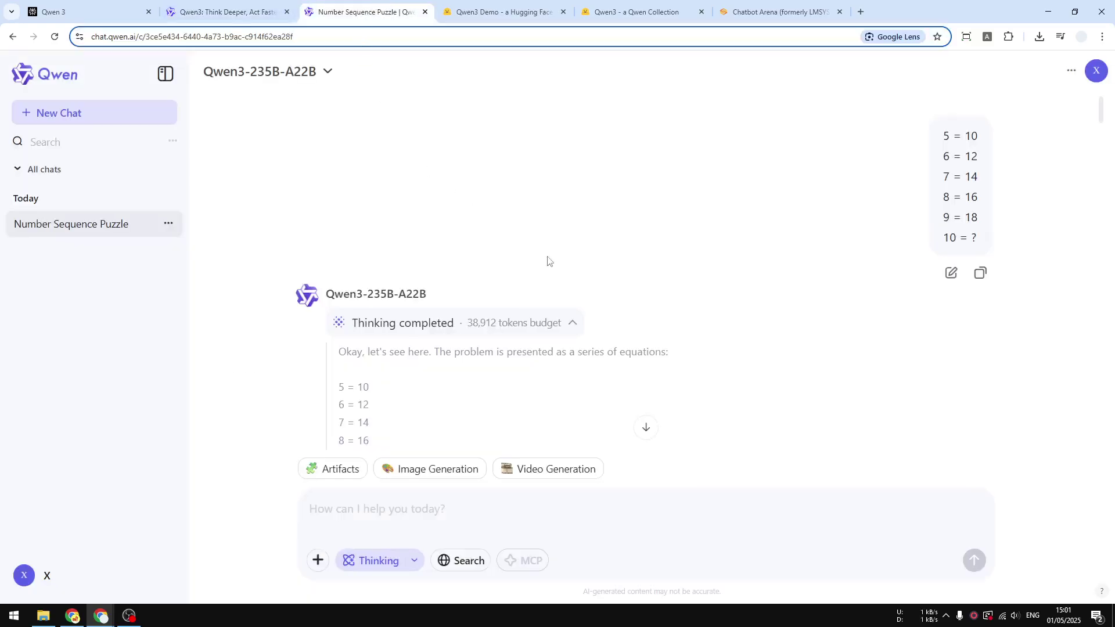
scroll(581, 273, "down", 4)
scroll(627, 275, "up", 2)
scroll(622, 257, "down", 12)
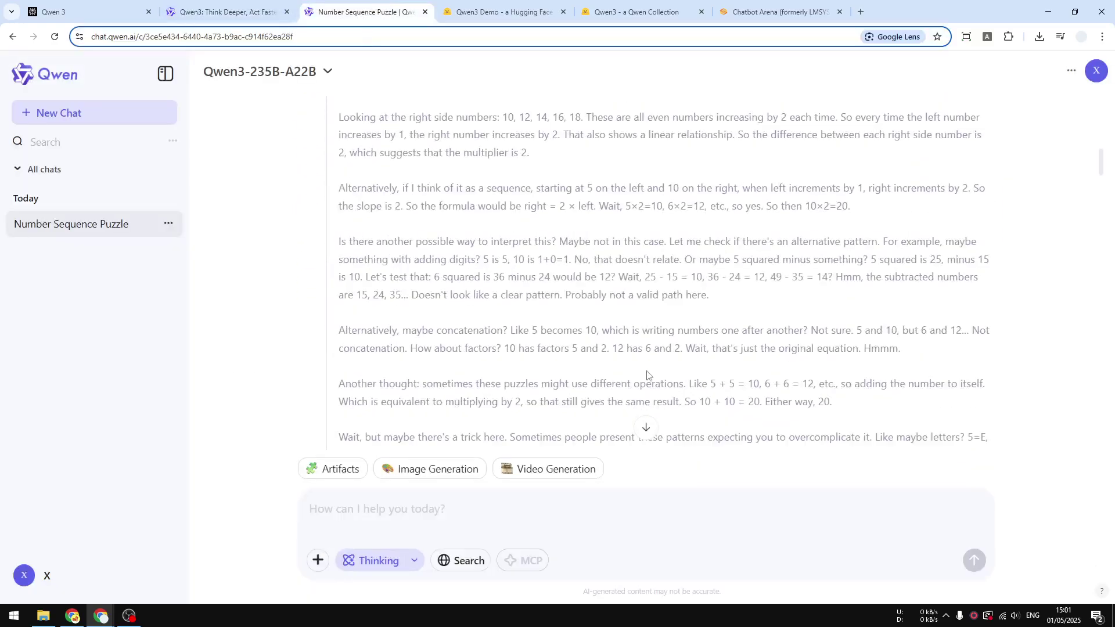
scroll(647, 276, "down", 10)
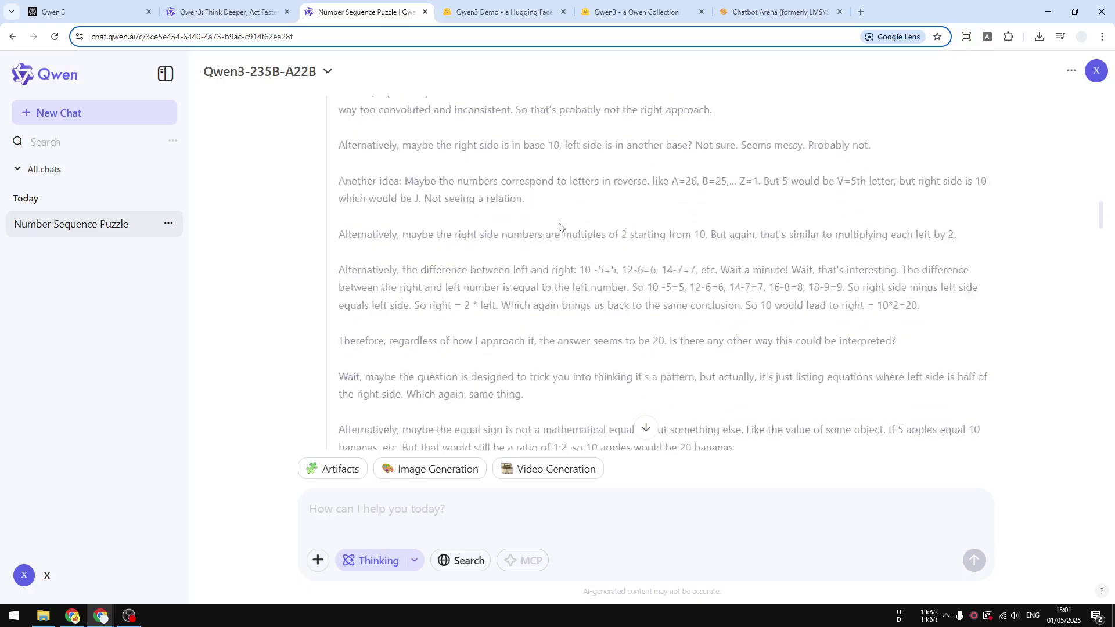
scroll(561, 225, "down", 10)
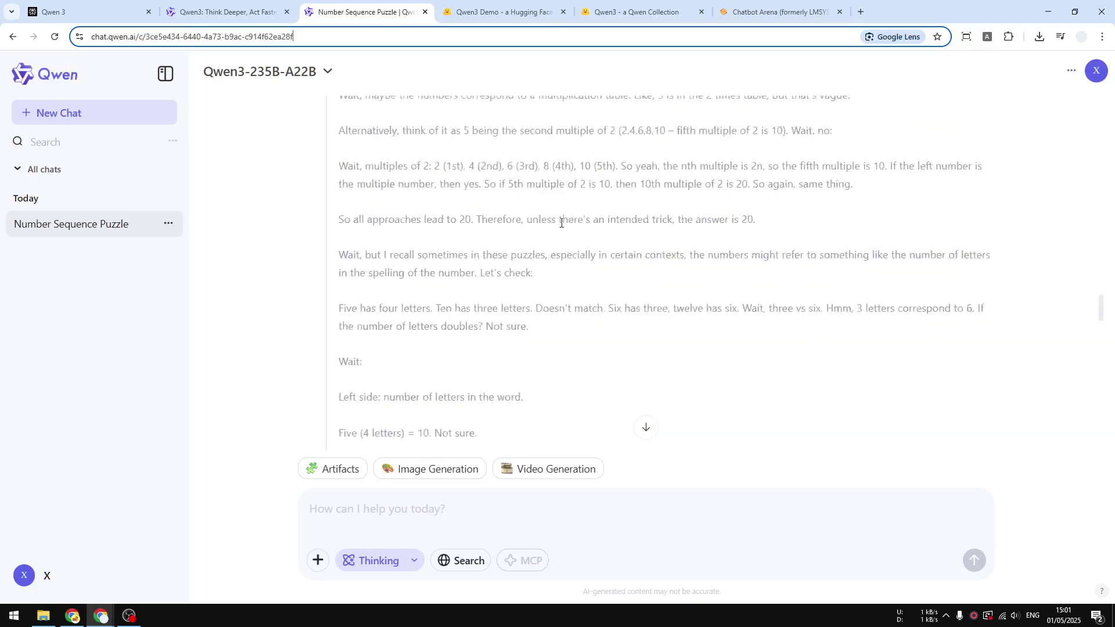
scroll(564, 234, "down", 12)
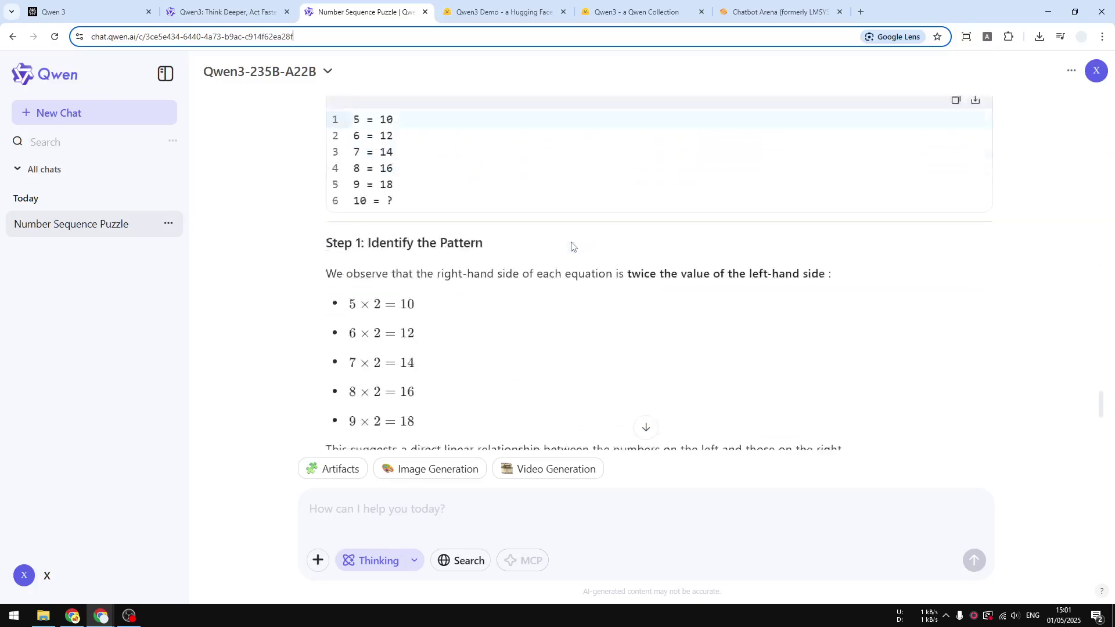
scroll(459, 200, "down", 6)
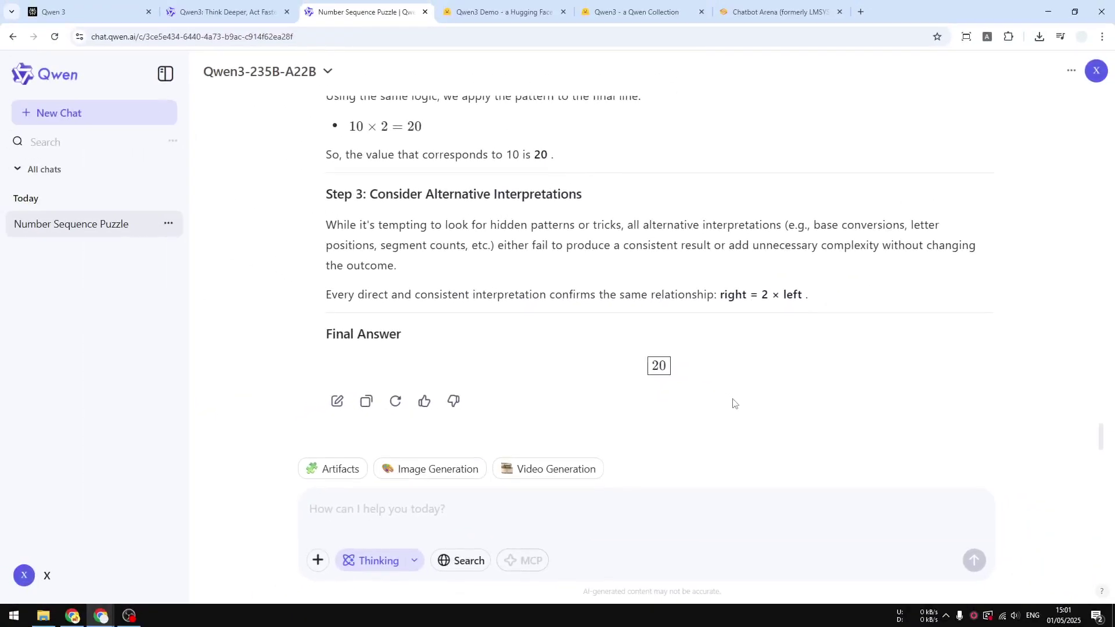
Step: Scroll back up through the reasoning, where right = 2 × left, toward the top of the conversation
scroll(734, 403, "up", 2)
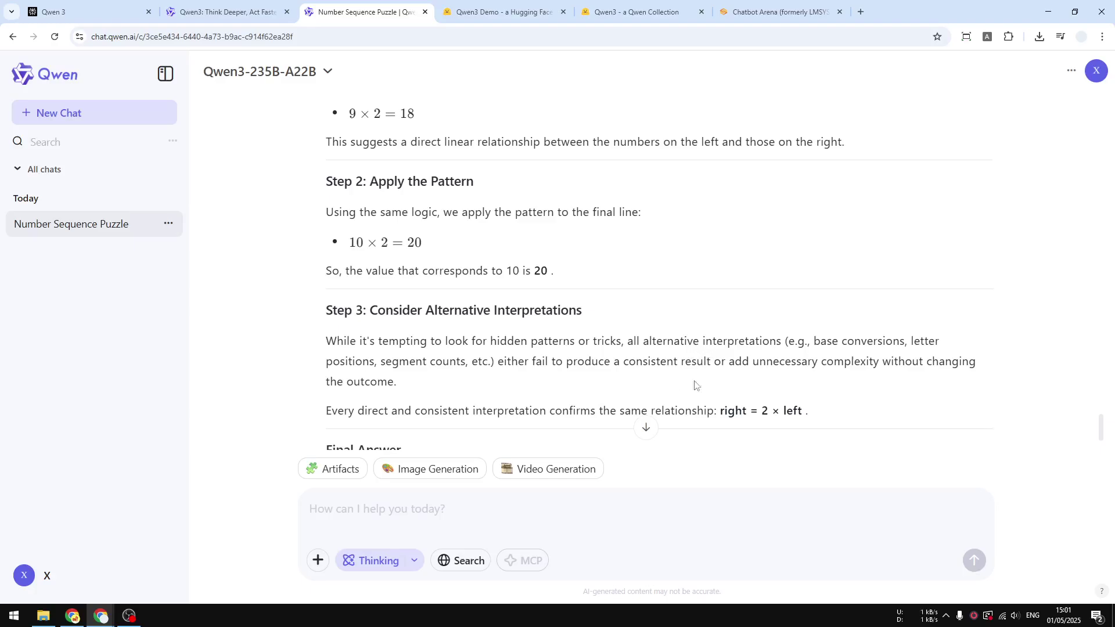
scroll(719, 359, "down", 2)
scroll(717, 354, "up", 10)
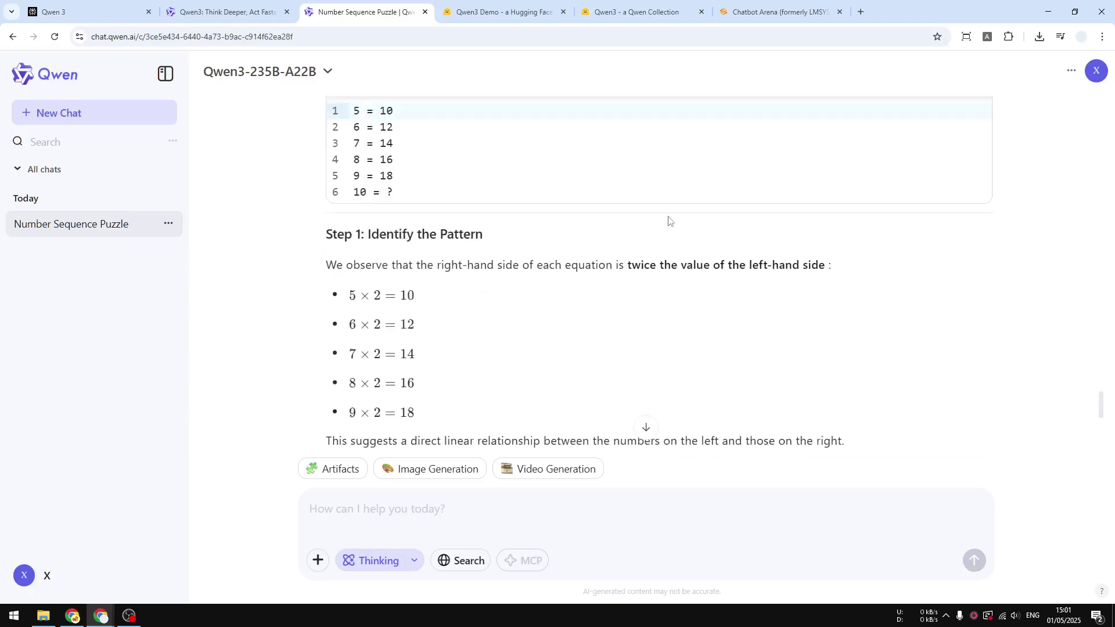
scroll(639, 348, "up", 5)
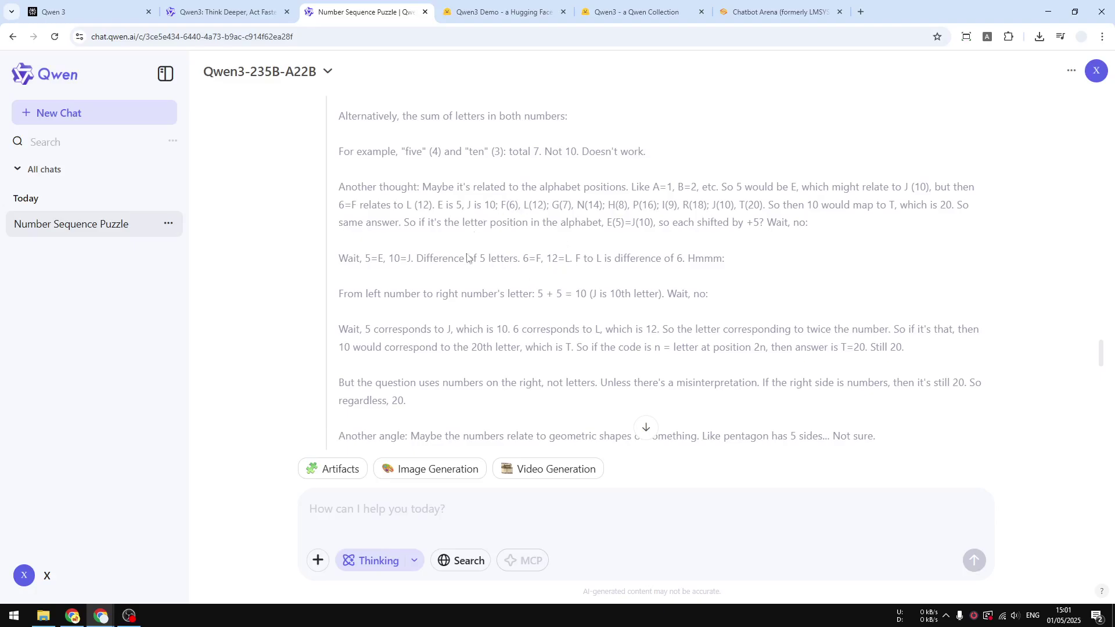
scroll(475, 288, "up", 8)
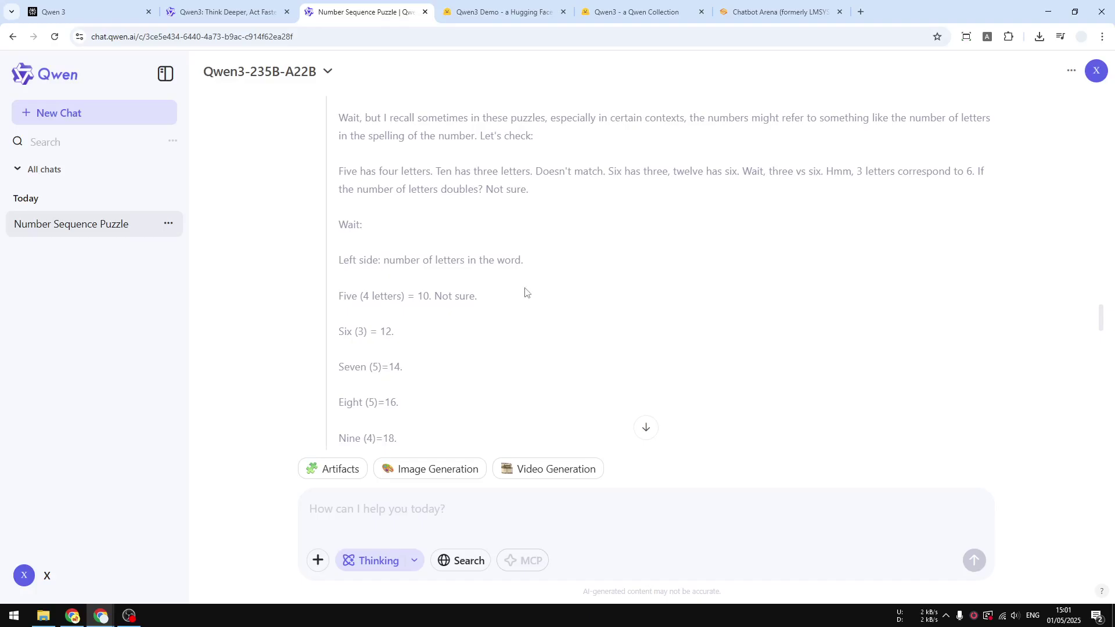
scroll(525, 293, "up", 9)
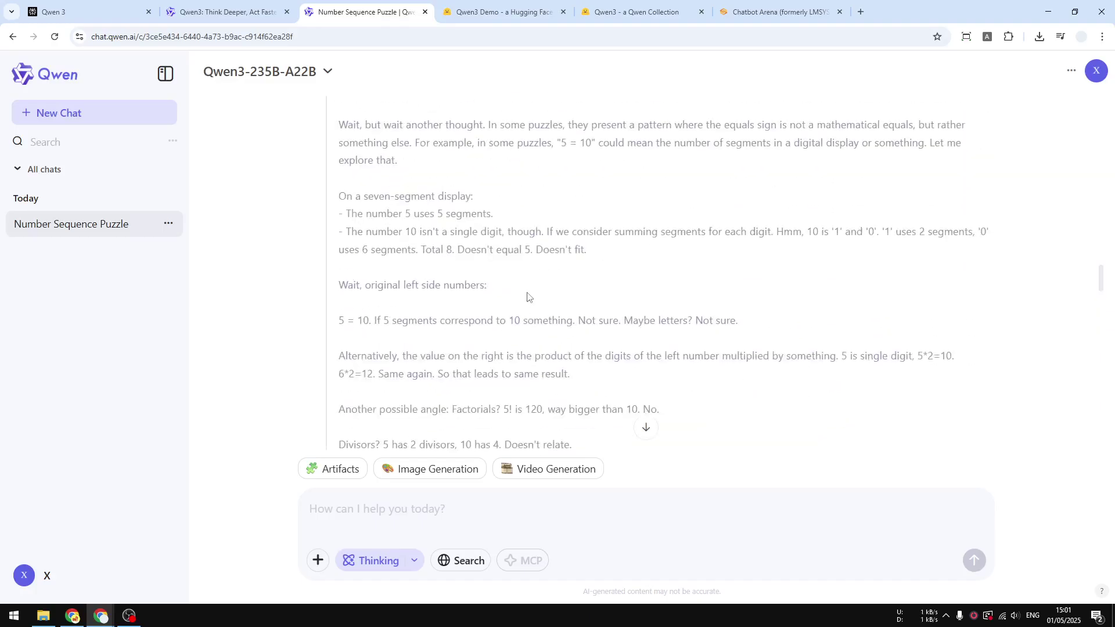
scroll(527, 297, "up", 10)
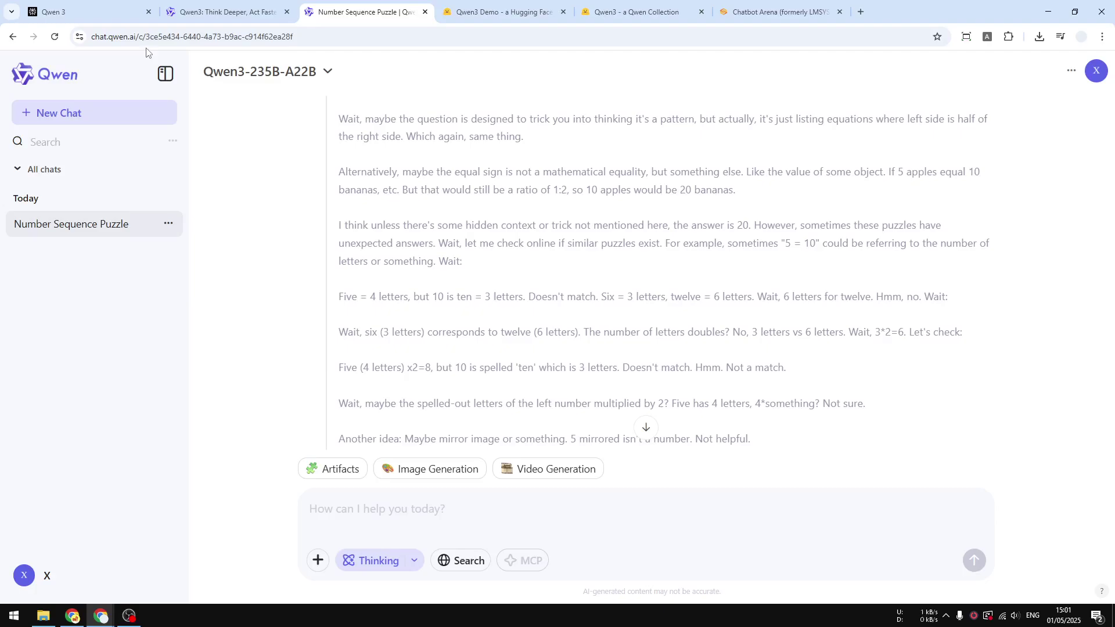
left_click_drag(169, 36, 91, 36)
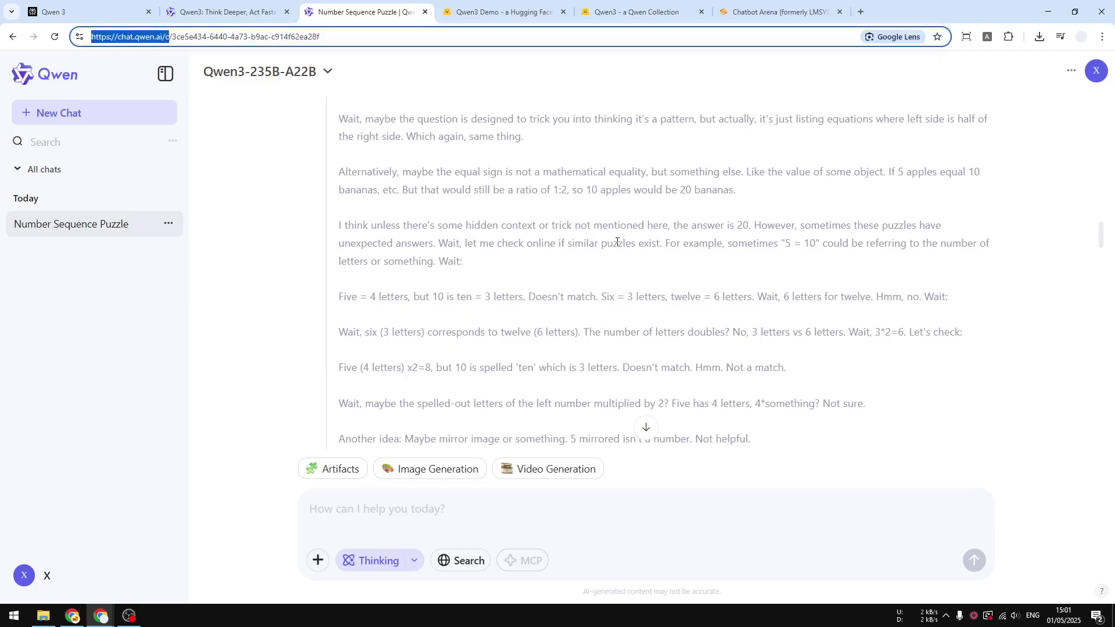
left_click(582, 226)
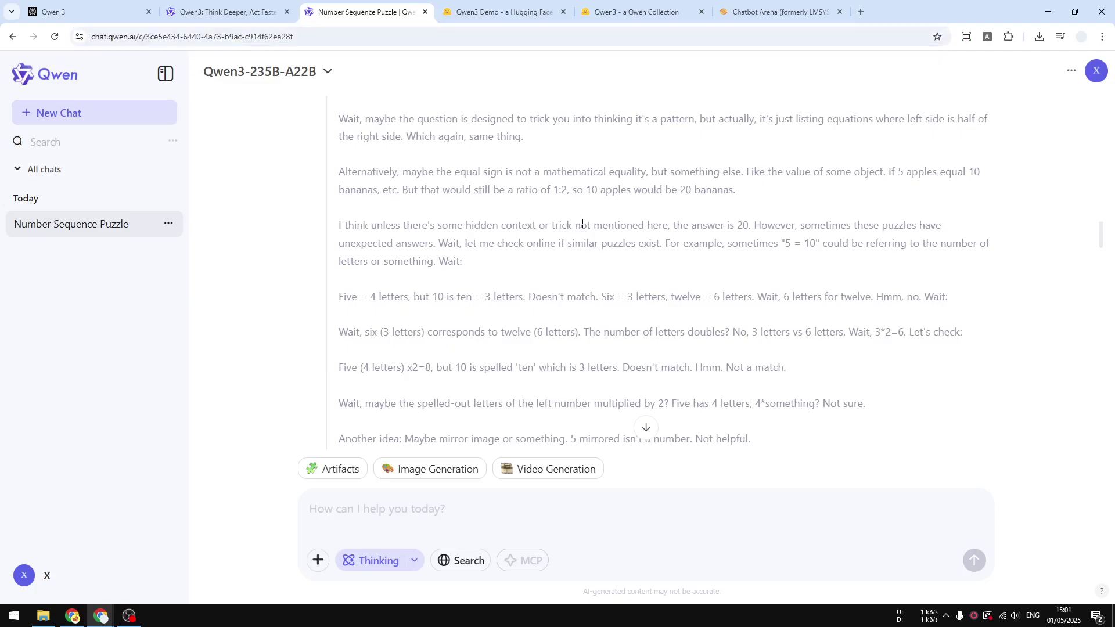
scroll(546, 214, "up", 4)
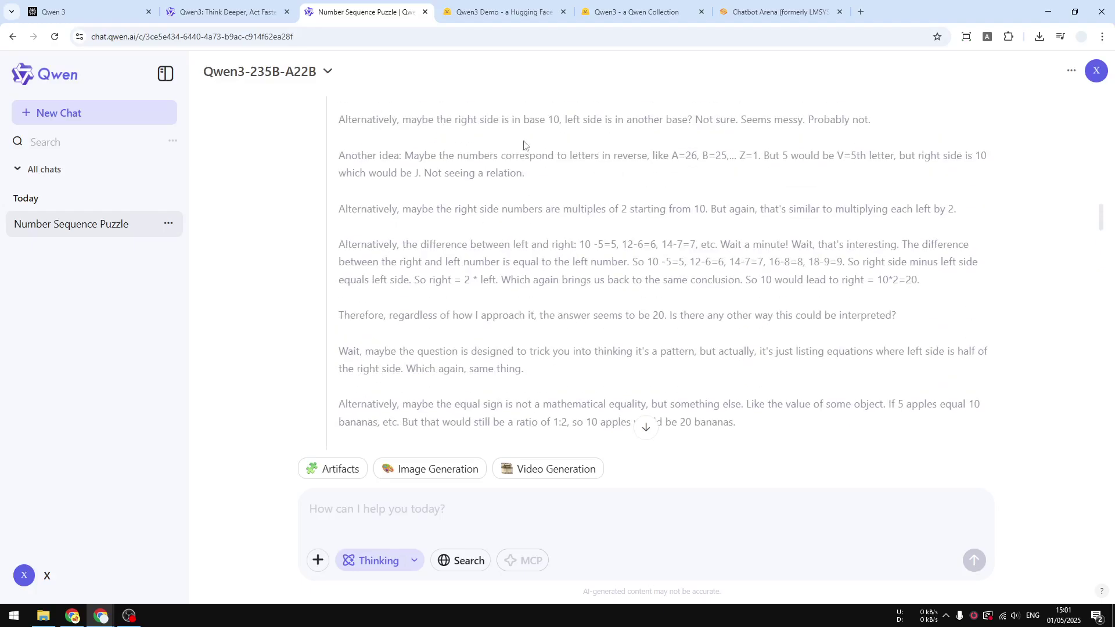
Step: Read down the usage sections of the 'Qwen3: Think Deeper, Act Faster' post, then return to its top
key("ctrl+shift+Tab")
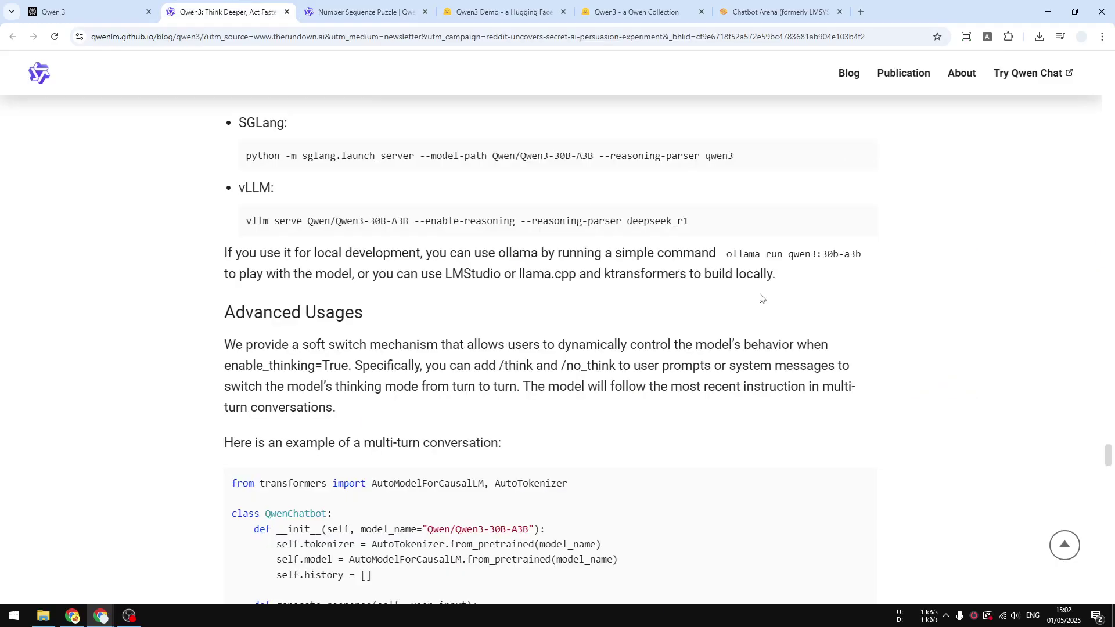
scroll(953, 375, "down", 12)
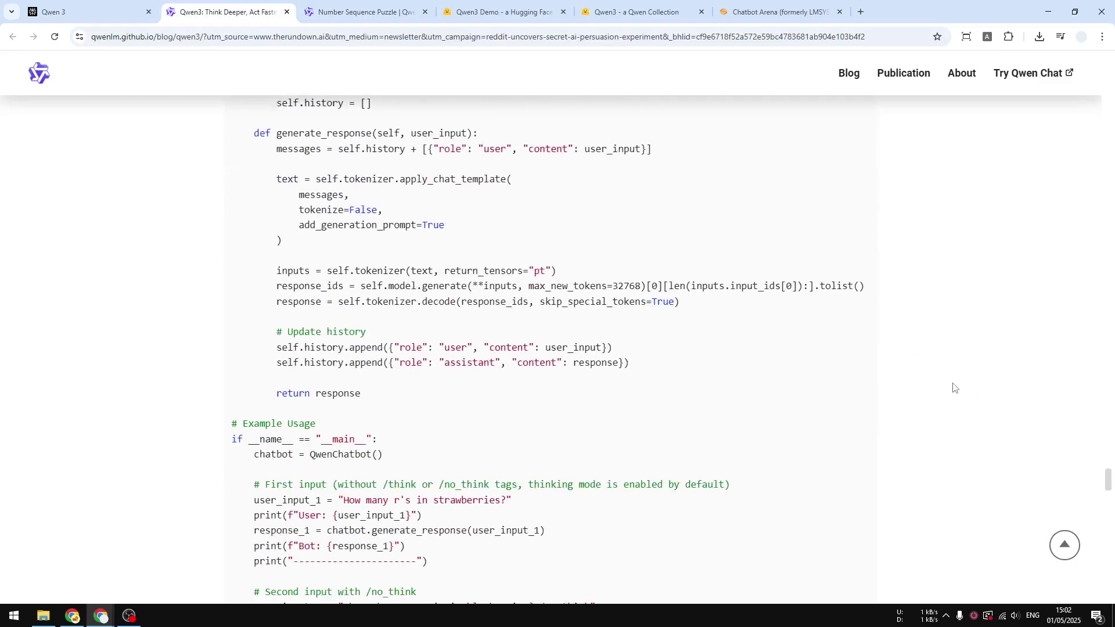
scroll(954, 391, "down", 5)
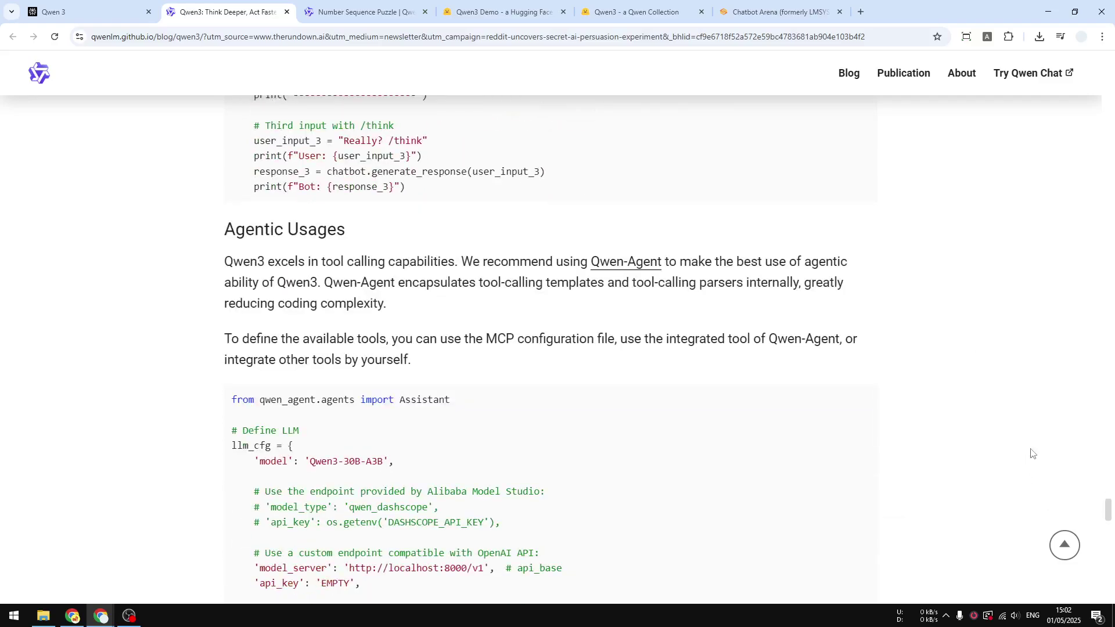
left_click(1065, 543)
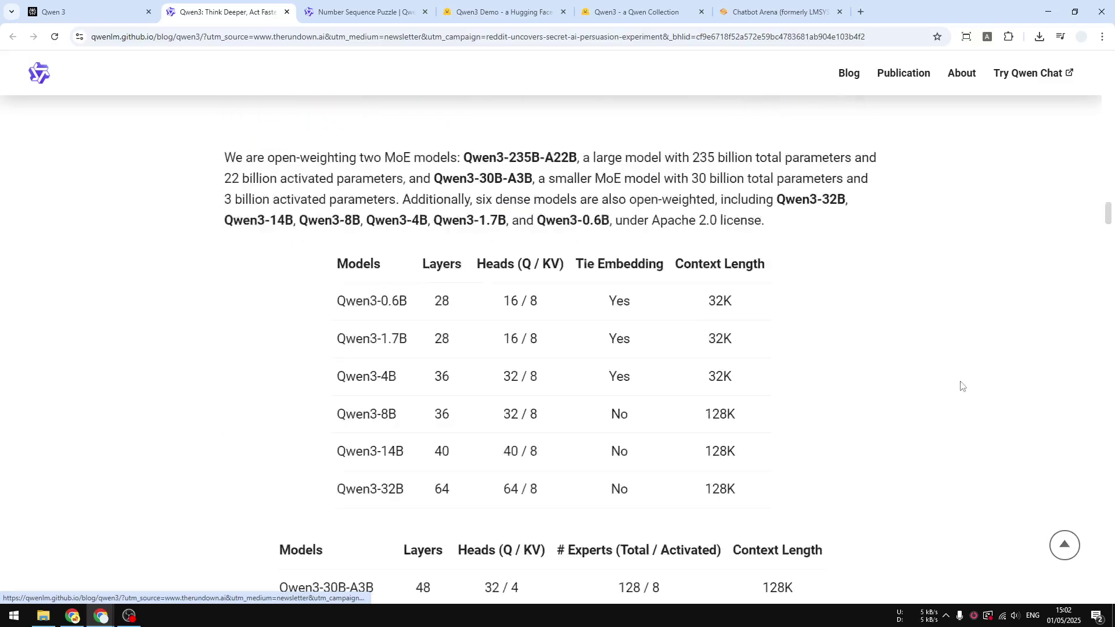